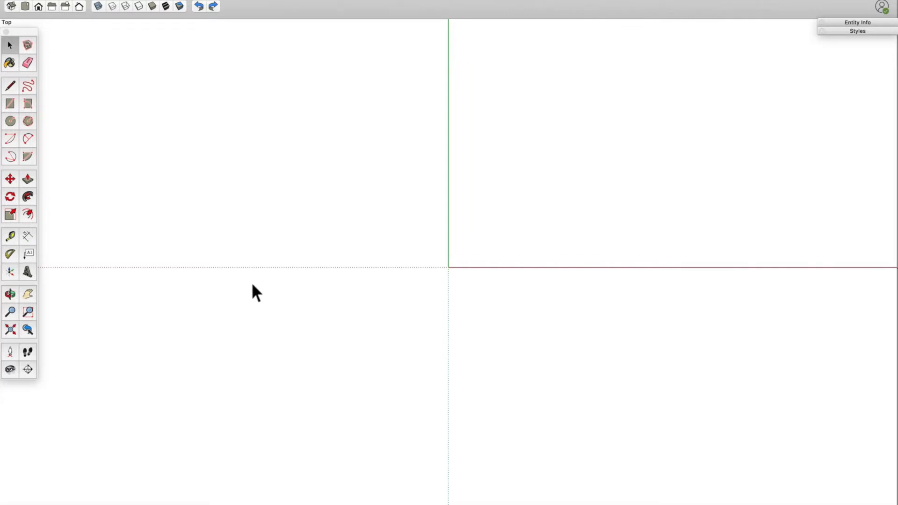
# Draw a rectangle on the ground plane spanning the negative red axis.
pyautogui.press('r')
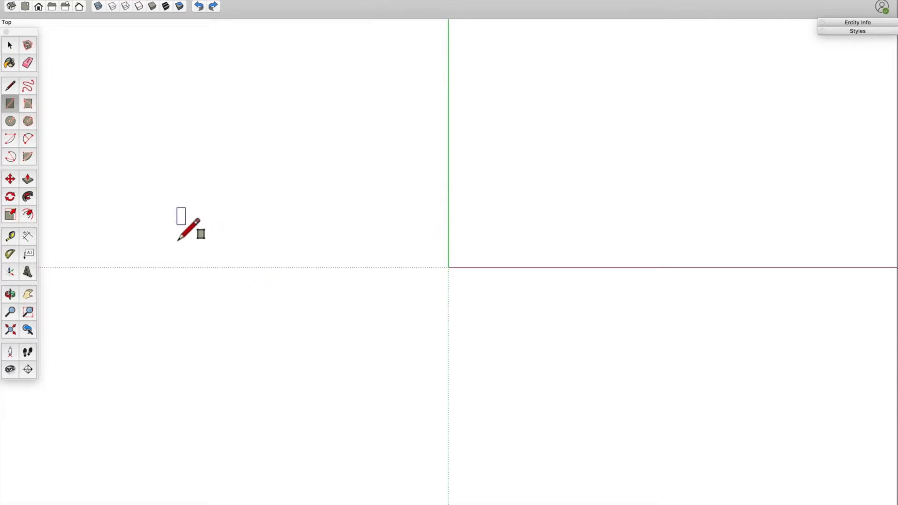
pyautogui.click(177, 225)
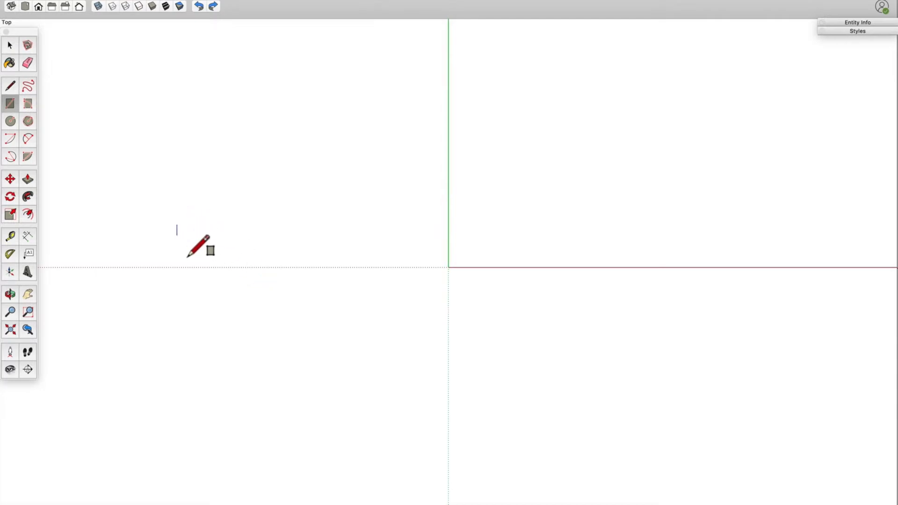
pyautogui.click(316, 359)
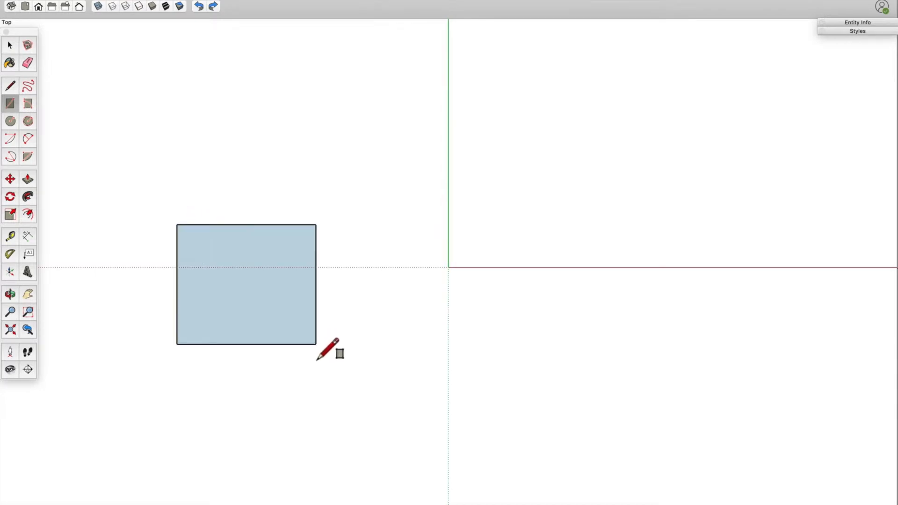
# Draw a circle centred close to the origin, about as wide as the rectangle.
pyautogui.press('c')
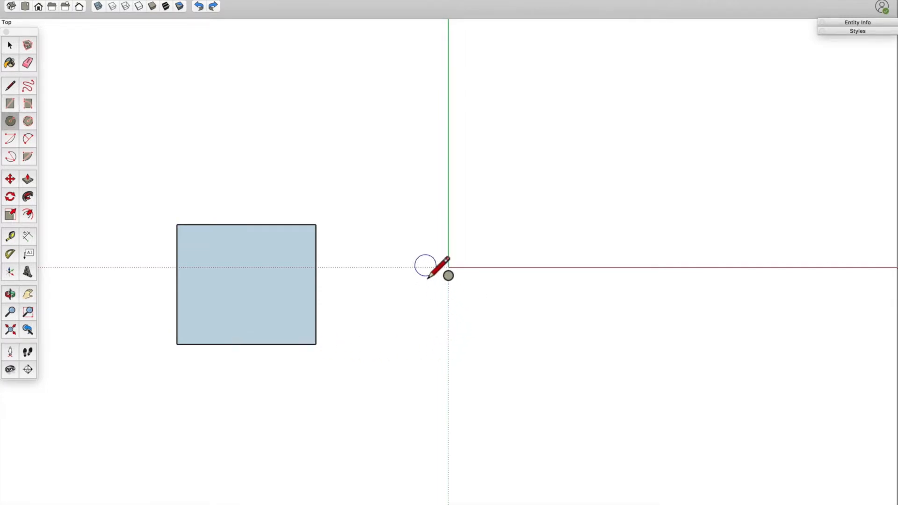
pyautogui.click(439, 267)
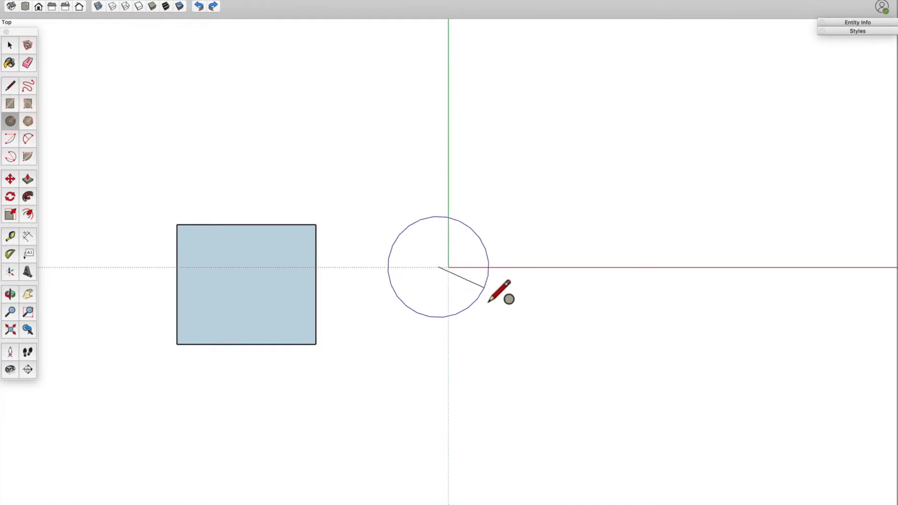
pyautogui.click(503, 310)
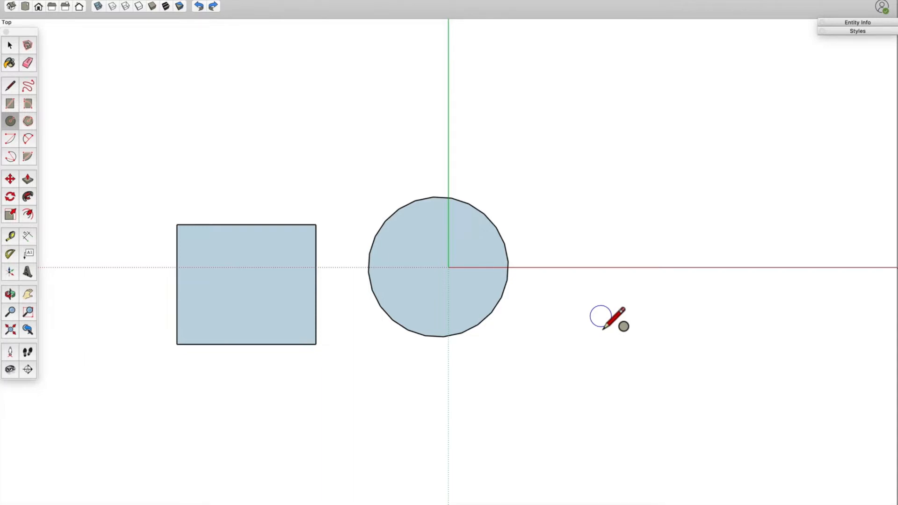
# Draw a half-circle arc across the positive red axis and close it into a face with a straight line between its endpoints.
pyautogui.press('a')
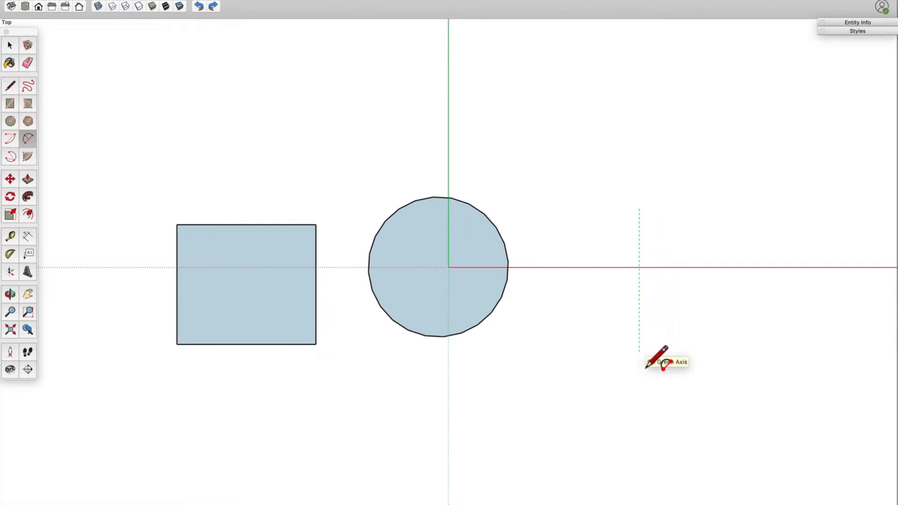
pyautogui.click(640, 355)
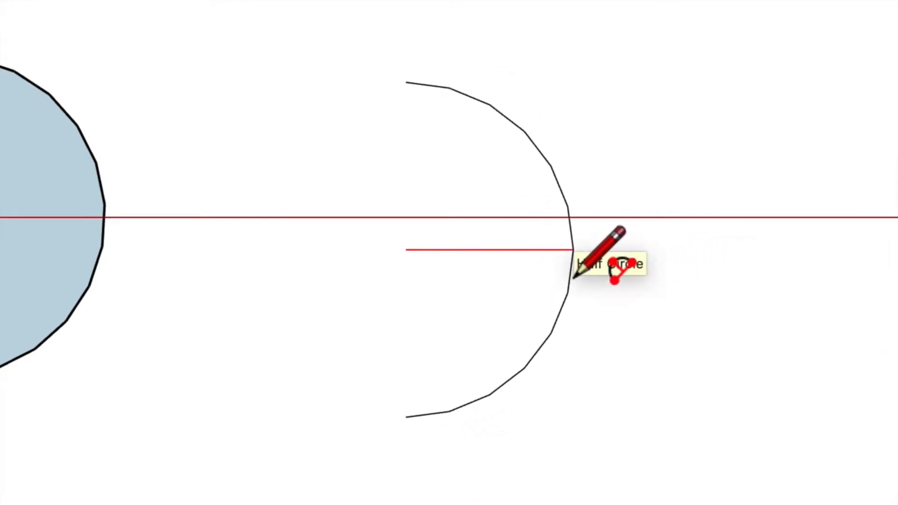
pyautogui.click(574, 276)
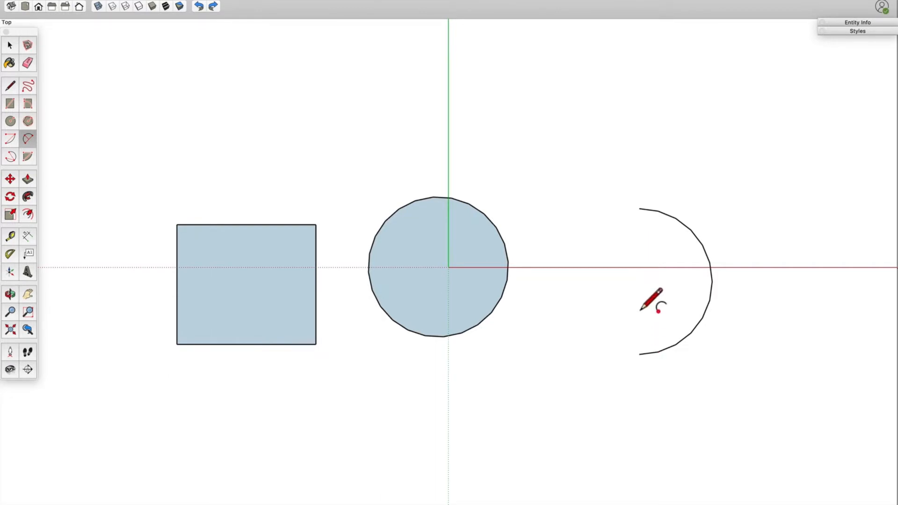
pyautogui.press('l')
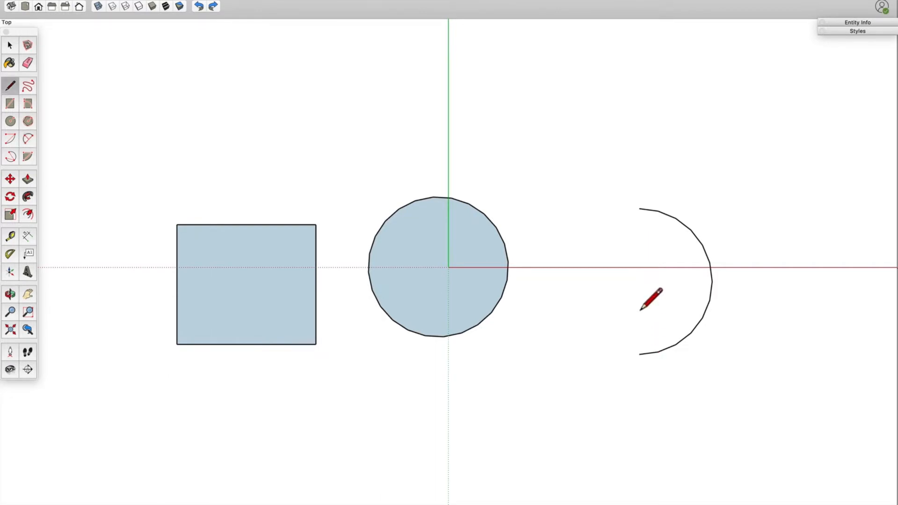
pyautogui.click(643, 218)
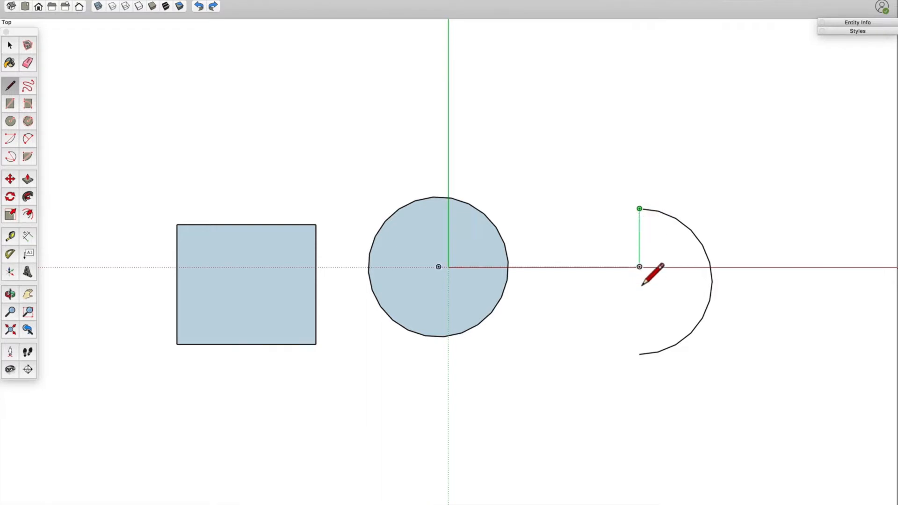
pyautogui.click(640, 354)
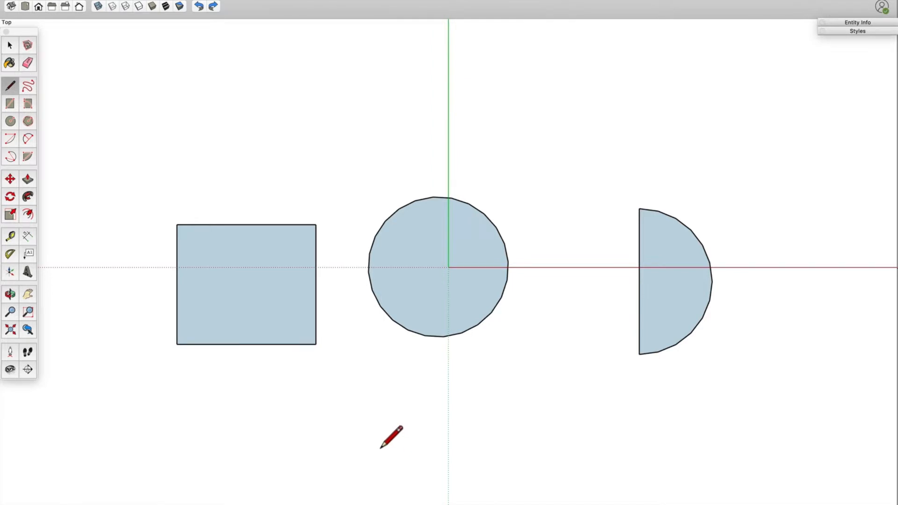
# Push/Pull the rectangle upward into a box while viewing the model in perspective.
pyautogui.press('o')
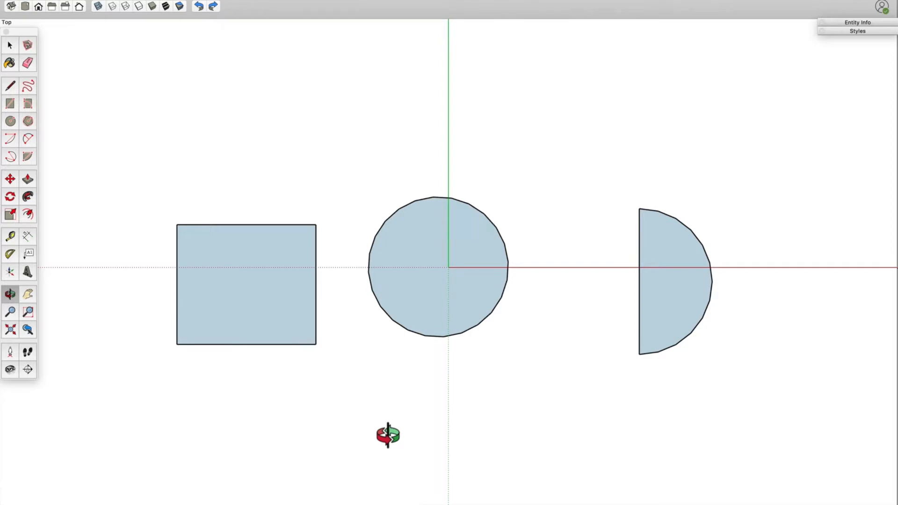
pyautogui.moveTo(387, 434); pyautogui.dragTo(369, 182)
pyautogui.press('l')
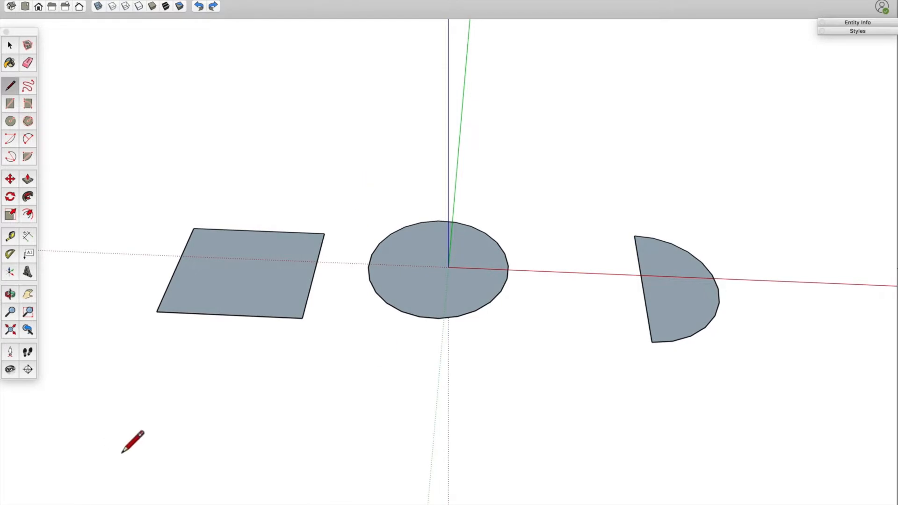
pyautogui.press('o')
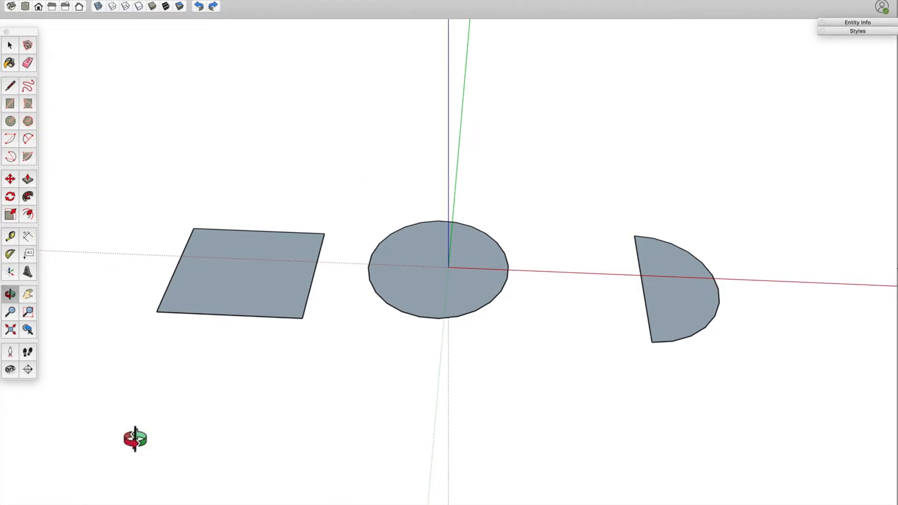
pyautogui.moveTo(136, 439); pyautogui.dragTo(356, 340)
pyautogui.press('l')
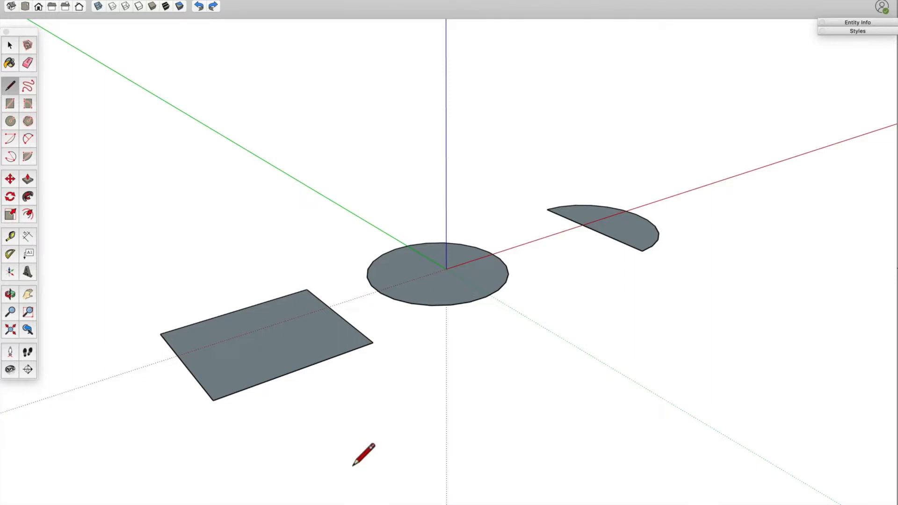
pyautogui.keyDown('shift'); pyautogui.moveTo(214, 480); pyautogui.dragTo(406, 428, button='middle'); pyautogui.keyUp('shift')
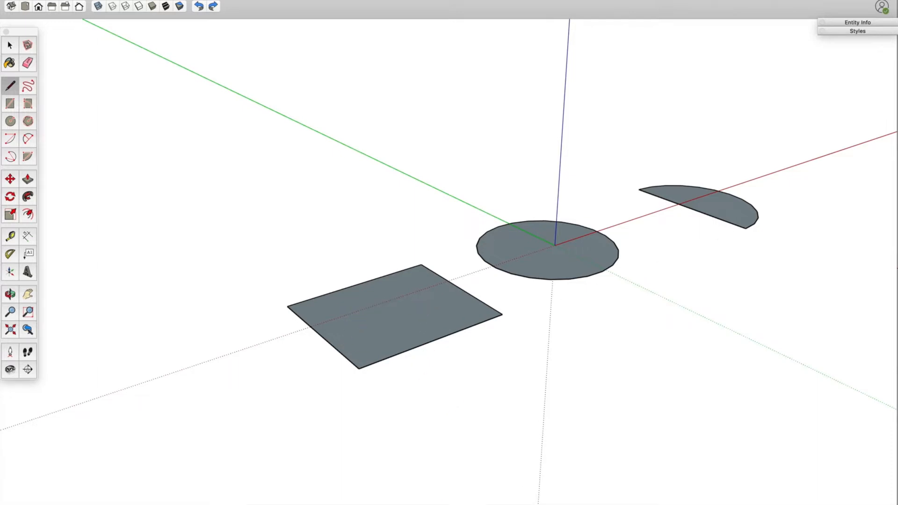
pyautogui.press('p')
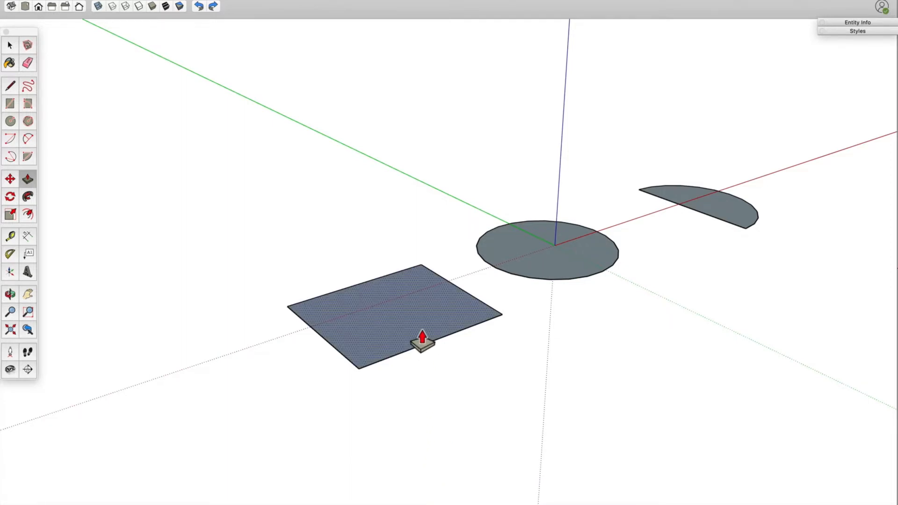
pyautogui.moveTo(423, 341); pyautogui.dragTo(411, 255)
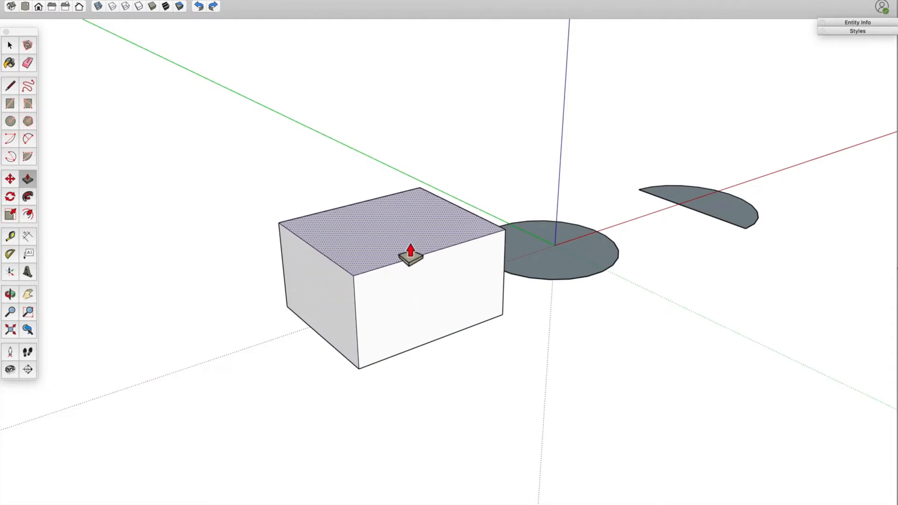
pyautogui.moveTo(411, 254); pyautogui.dragTo(411, 255)
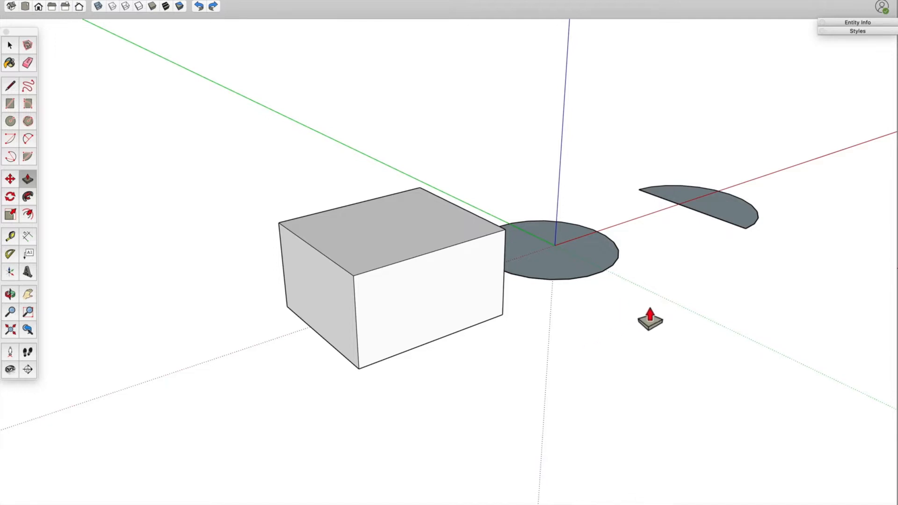
# Push/Pull the circle up into a cylinder and repeat the same extrusion height on the half circle.
pyautogui.keyDown('shift'); pyautogui.moveTo(650, 312); pyautogui.dragTo(651, 313, button='middle'); pyautogui.keyUp('shift')
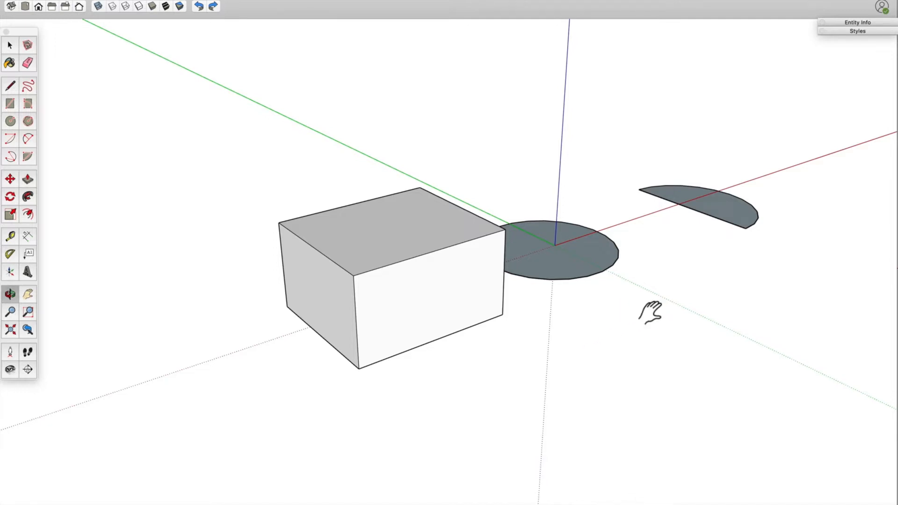
pyautogui.keyDown('shift'); pyautogui.moveTo(650, 313); pyautogui.dragTo(506, 372, button='middle'); pyautogui.keyUp('shift')
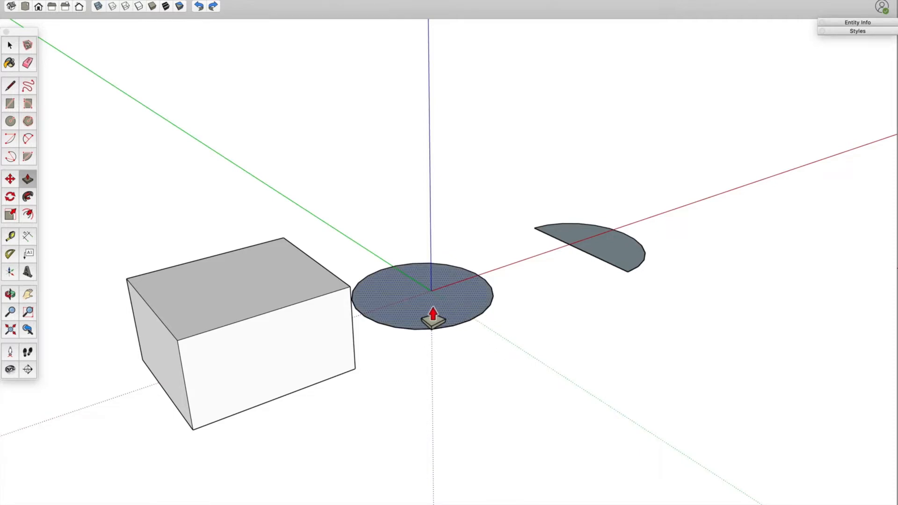
pyautogui.moveTo(433, 314); pyautogui.dragTo(246, 291)
pyautogui.moveTo(460, 417); pyautogui.dragTo(480, 452, button='middle')
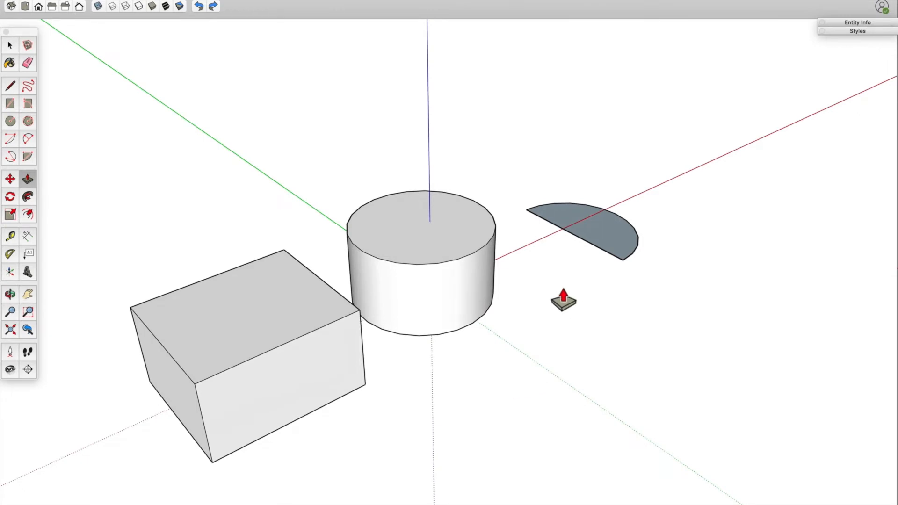
pyautogui.doubleClick(604, 241)
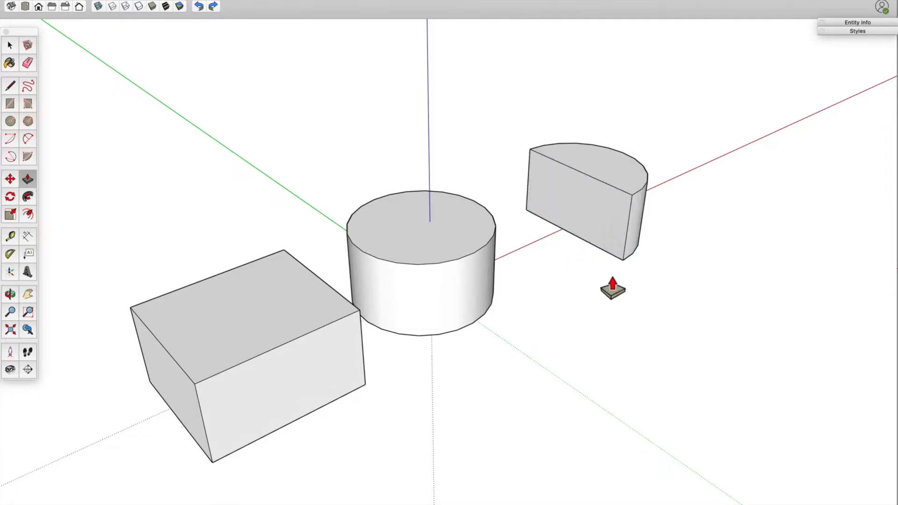
# Try to stretch the box by moving its end face outward with the Move tool, and cancel the move.
pyautogui.moveTo(646, 367); pyautogui.dragTo(269, 461, button='middle')
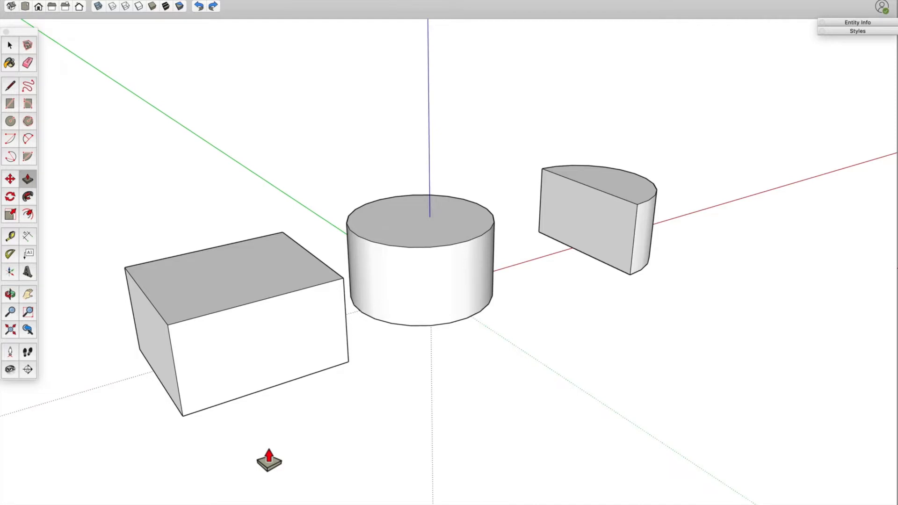
pyautogui.press('m')
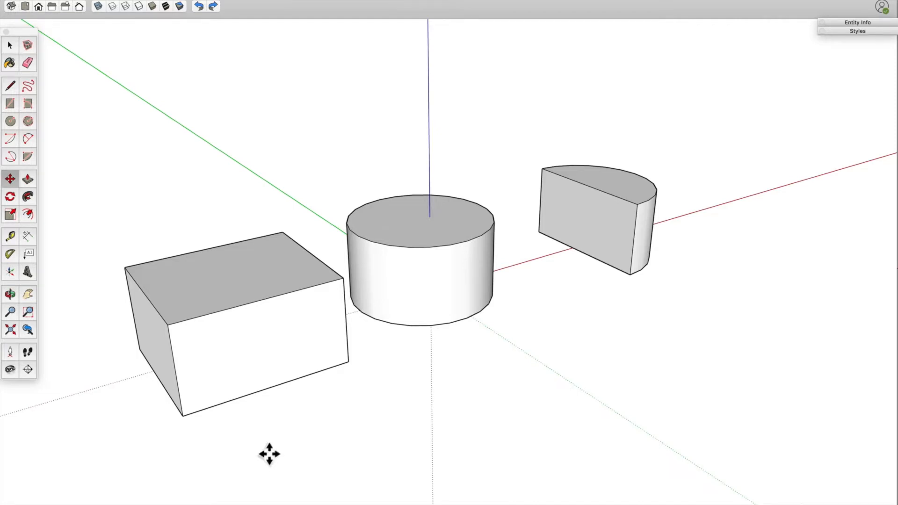
pyautogui.moveTo(92, 427); pyautogui.dragTo(577, 351, button='middle')
pyautogui.press('m')
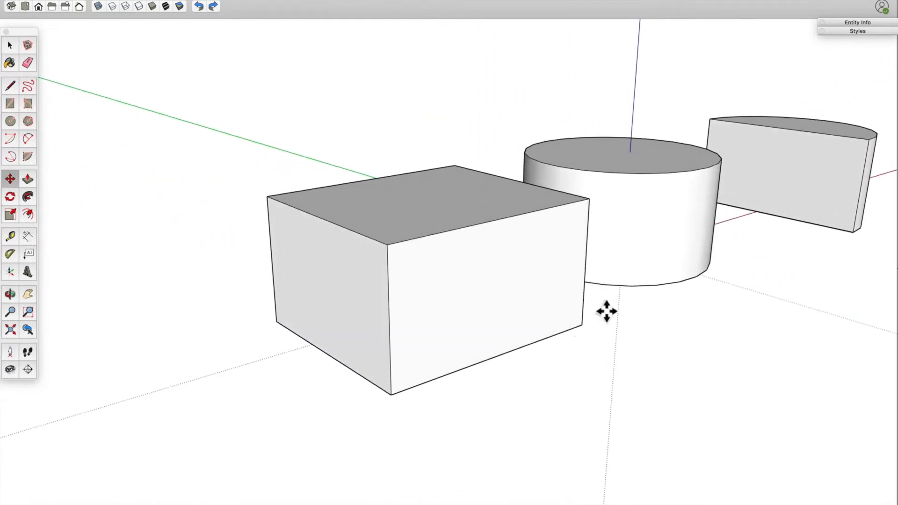
pyautogui.moveTo(540, 419); pyautogui.dragTo(551, 400, button='middle')
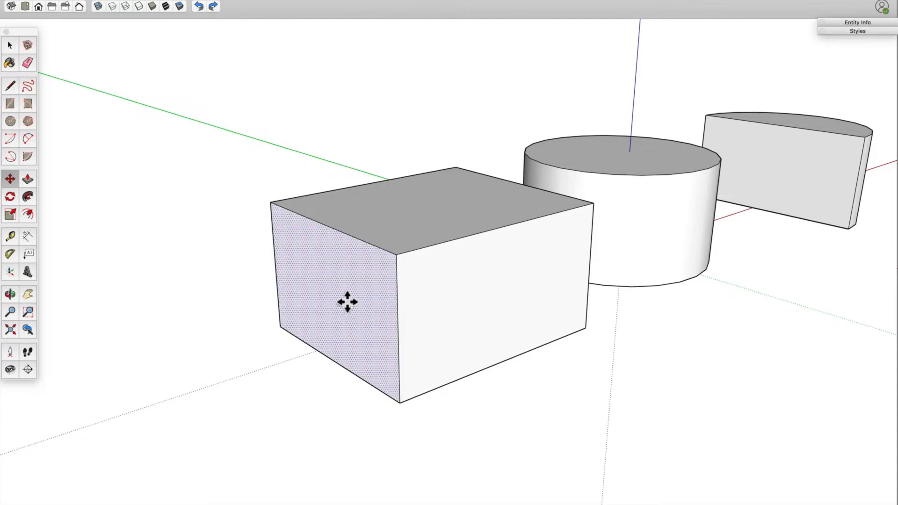
pyautogui.moveTo(347, 303); pyautogui.dragTo(241, 293)
pyautogui.press('Escape')
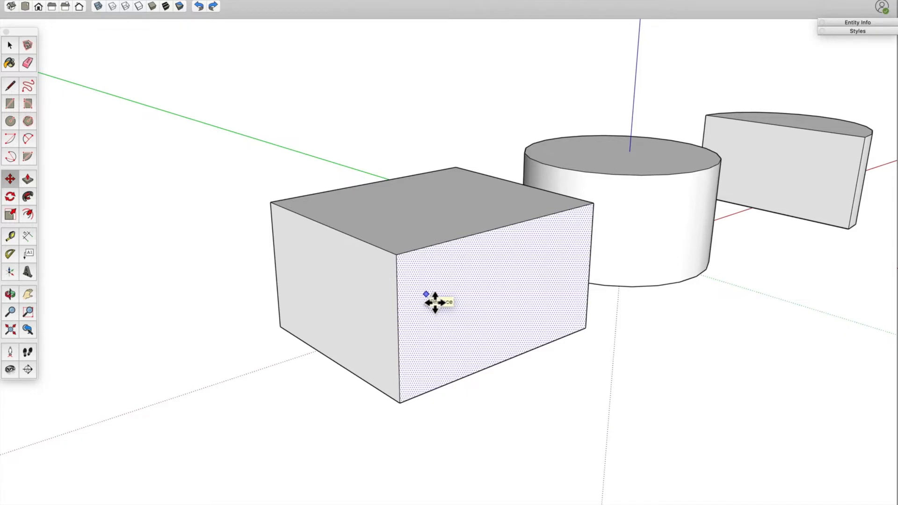
# Select the box's end face with its bounding edges, expand the selection to the whole connected box, and clear it.
pyautogui.press('space')
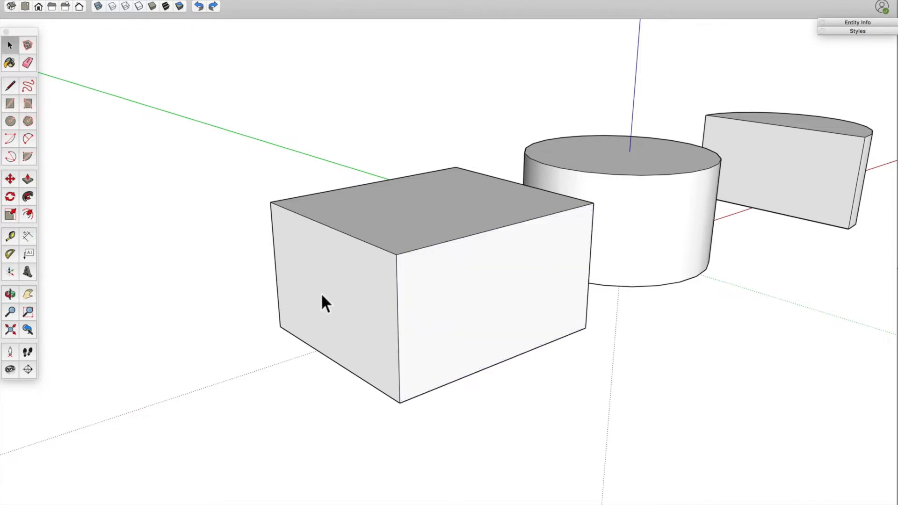
pyautogui.click(340, 294)
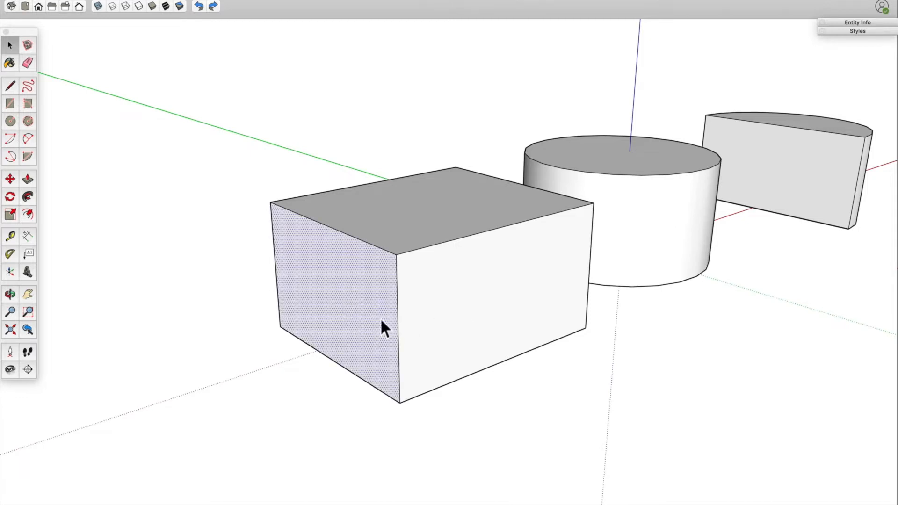
pyautogui.doubleClick(341, 294)
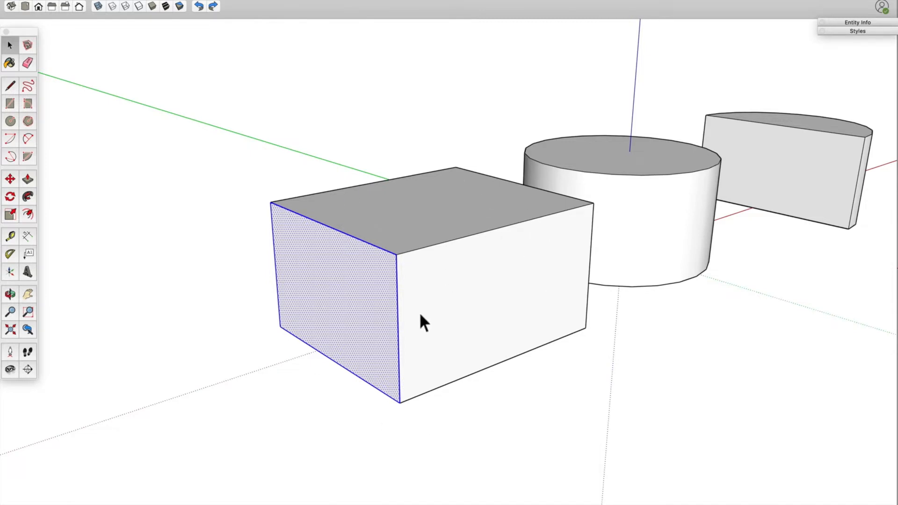
pyautogui.tripleClick(435, 304)
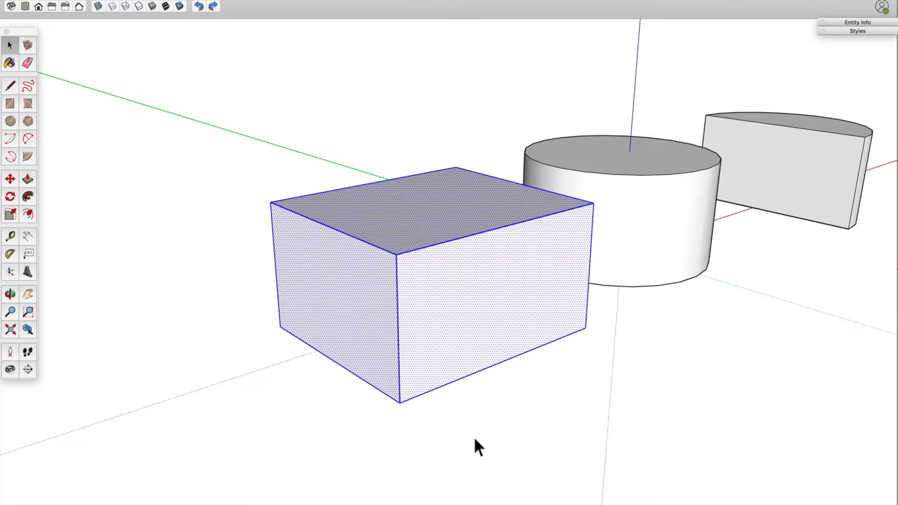
pyautogui.click(190, 457)
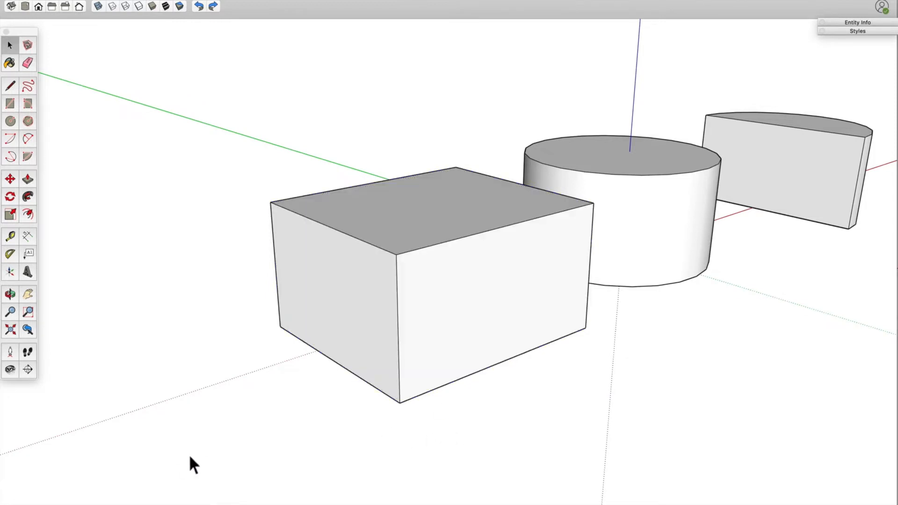
# Select all connected geometry of the box, move the whole box farther away from the cylinder, and clear the selection.
pyautogui.click(471, 311)
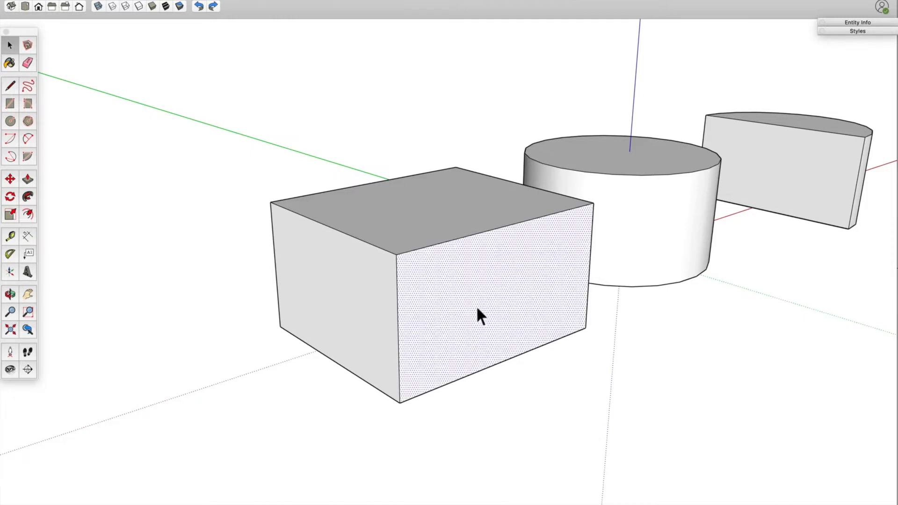
pyautogui.tripleClick(475, 301)
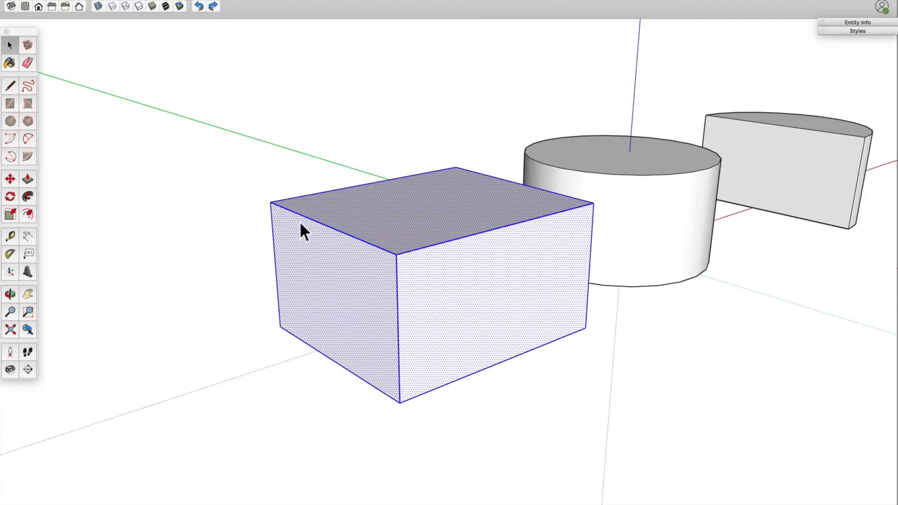
pyautogui.moveTo(599, 326); pyautogui.dragTo(471, 195, button='middle')
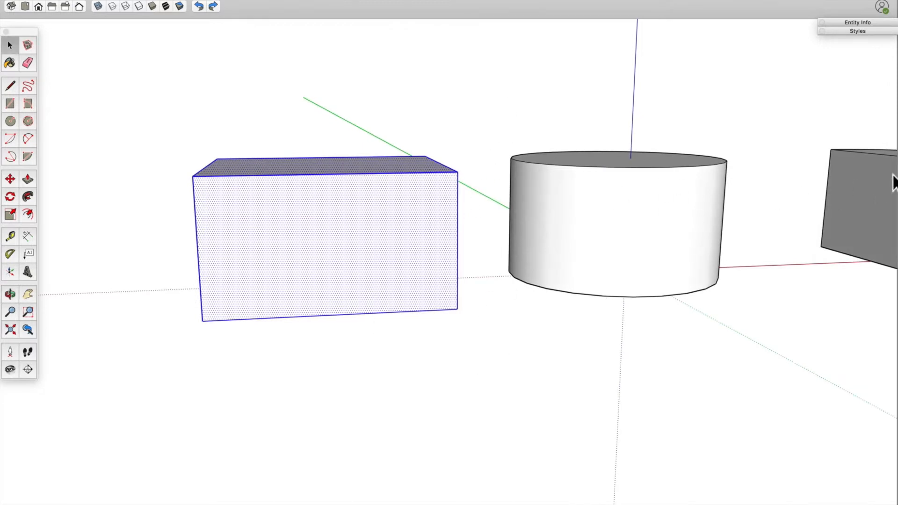
pyautogui.moveTo(459, 400); pyautogui.dragTo(579, 426, button='middle')
pyautogui.moveTo(464, 427); pyautogui.dragTo(387, 345, button='middle')
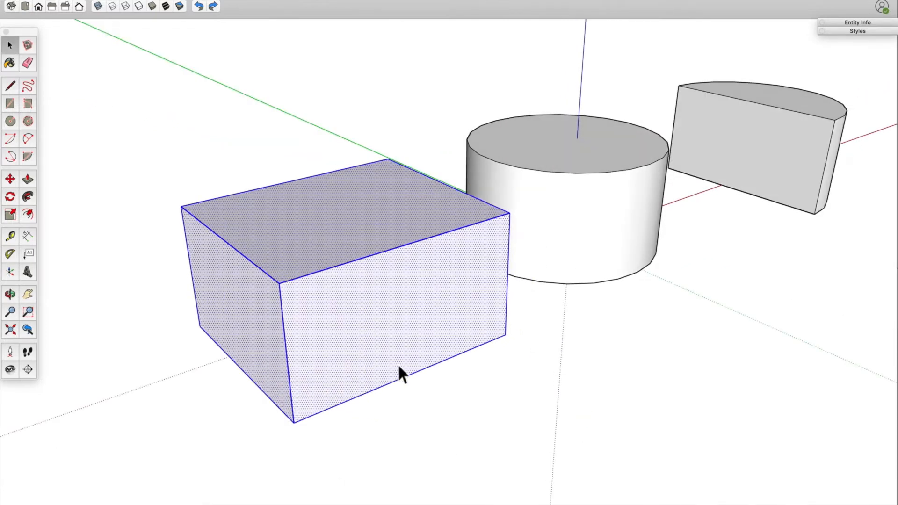
pyautogui.press('m')
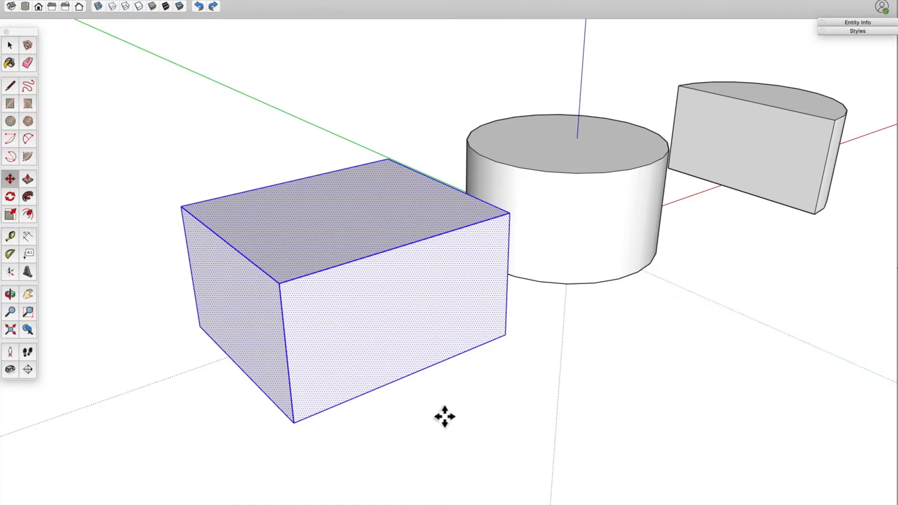
pyautogui.click(478, 411)
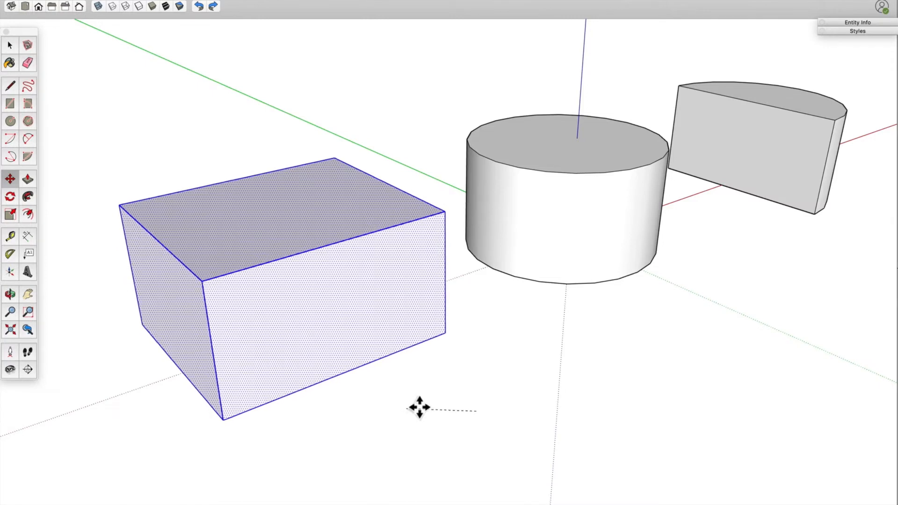
pyautogui.click(396, 421)
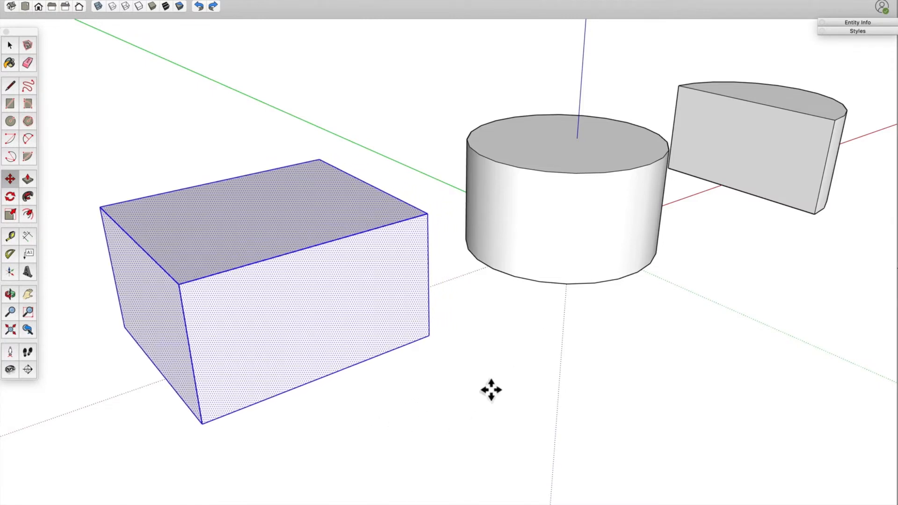
pyautogui.press('space')
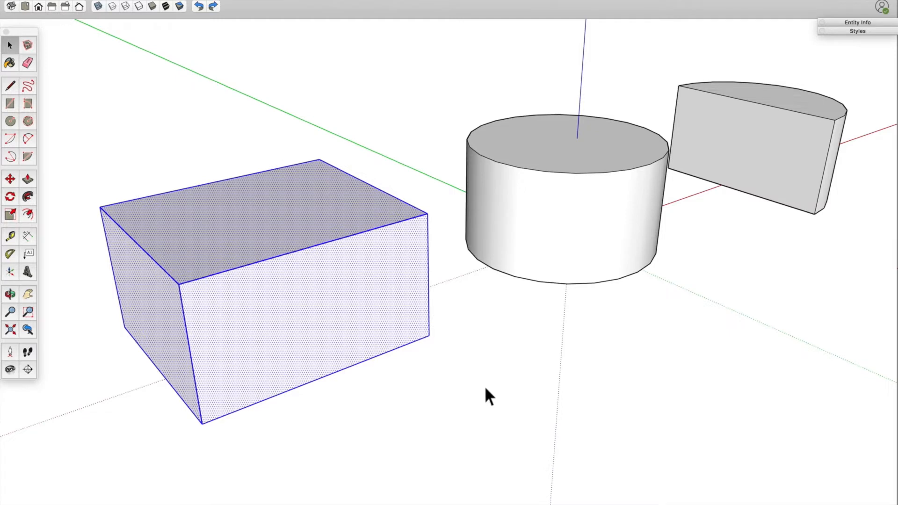
pyautogui.click(489, 437)
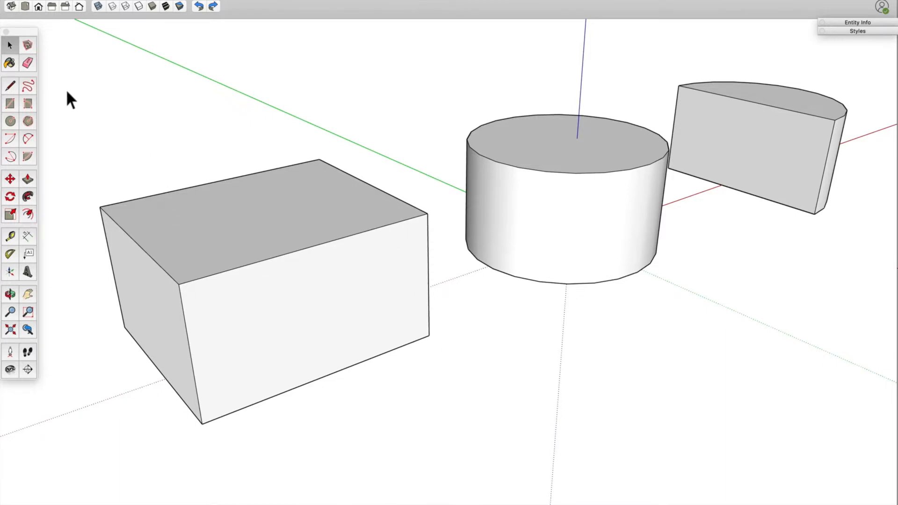
# Try selecting the box with selection windows dragged in opposite directions, both from the current view and from its end.
pyautogui.moveTo(63, 84); pyautogui.dragTo(409, 453)
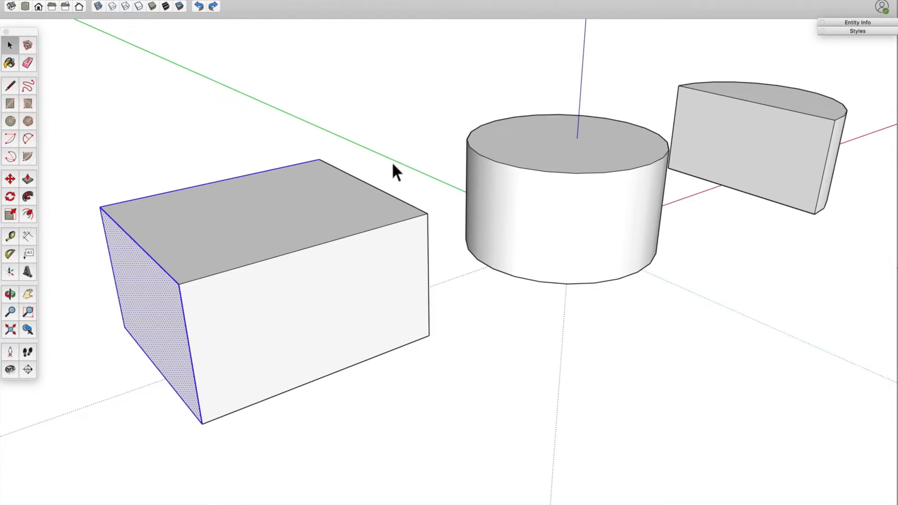
pyautogui.moveTo(437, 85); pyautogui.dragTo(164, 453)
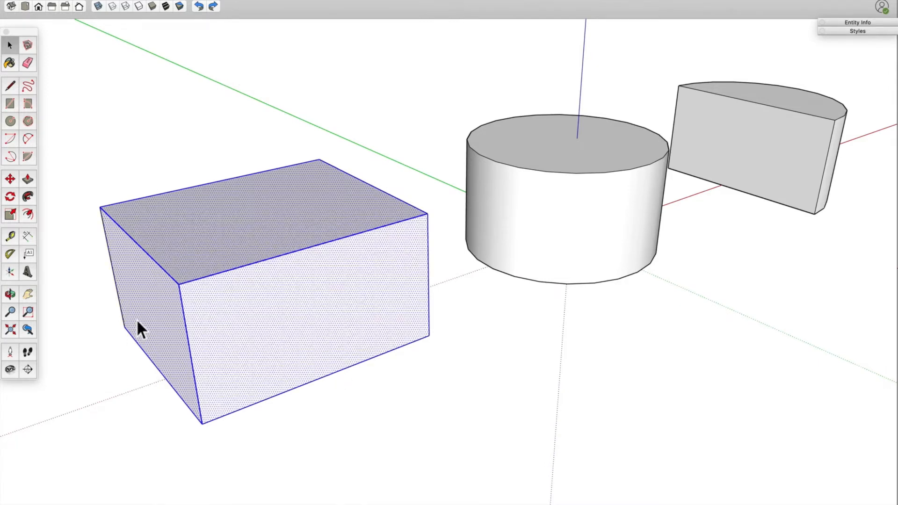
pyautogui.moveTo(104, 293); pyautogui.dragTo(369, 229, button='middle')
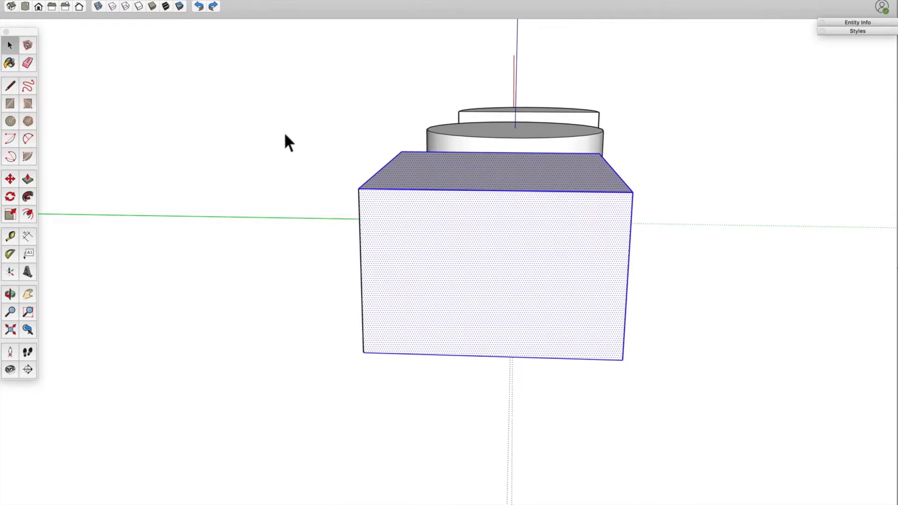
pyautogui.moveTo(284, 131); pyautogui.dragTo(694, 392)
pyautogui.moveTo(666, 320); pyautogui.dragTo(631, 279, button='middle')
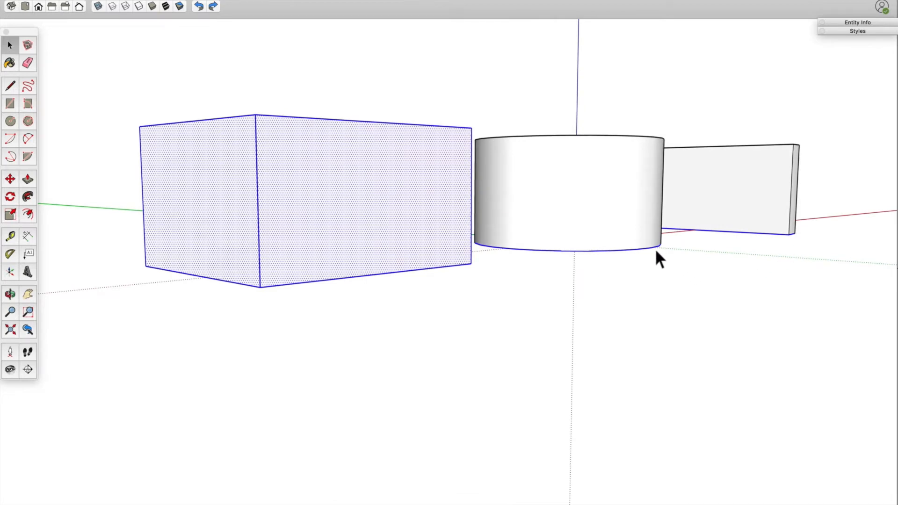
pyautogui.moveTo(775, 265); pyautogui.dragTo(671, 220, button='middle')
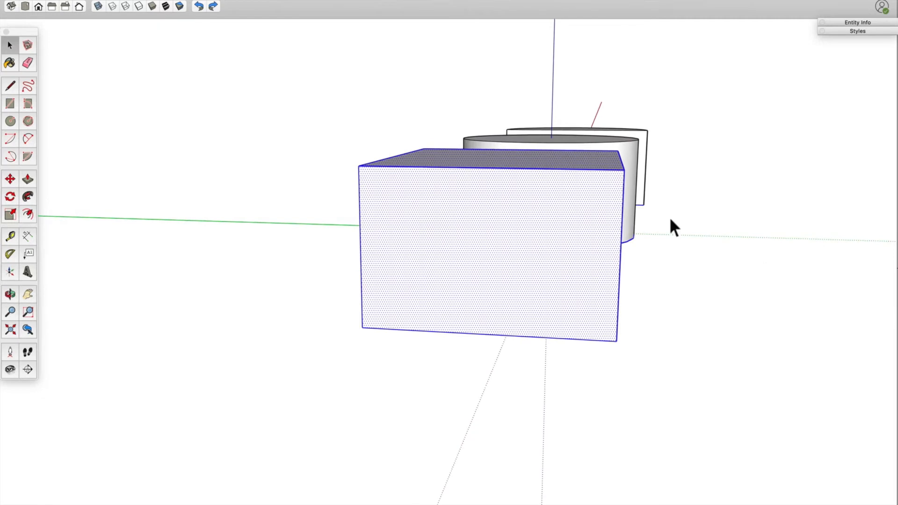
pyautogui.moveTo(309, 103); pyautogui.dragTo(657, 383)
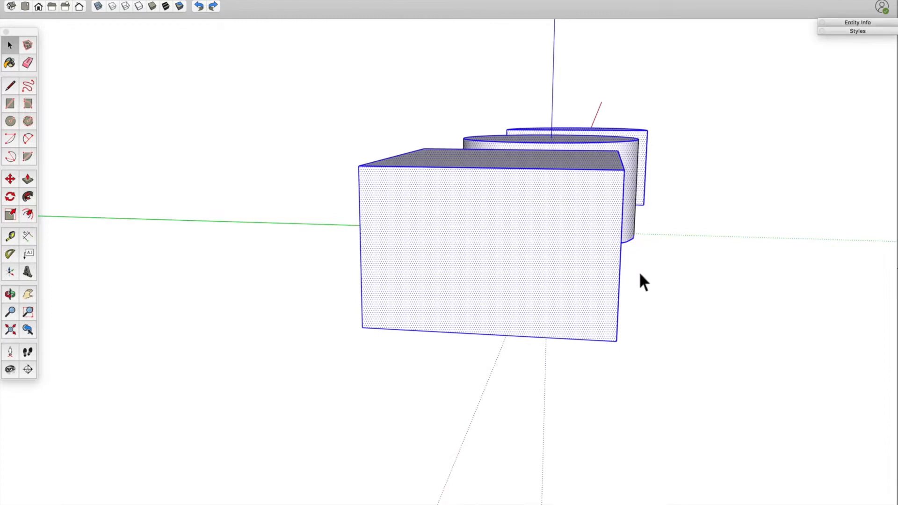
# Window-select only the box from a side view where it stands clear of the cylinder, and clear the selection.
pyautogui.moveTo(640, 275); pyautogui.dragTo(558, 199, button='middle')
pyautogui.moveTo(488, 320); pyautogui.dragTo(211, 306, button='middle')
pyautogui.moveTo(52, 81); pyautogui.dragTo(389, 401)
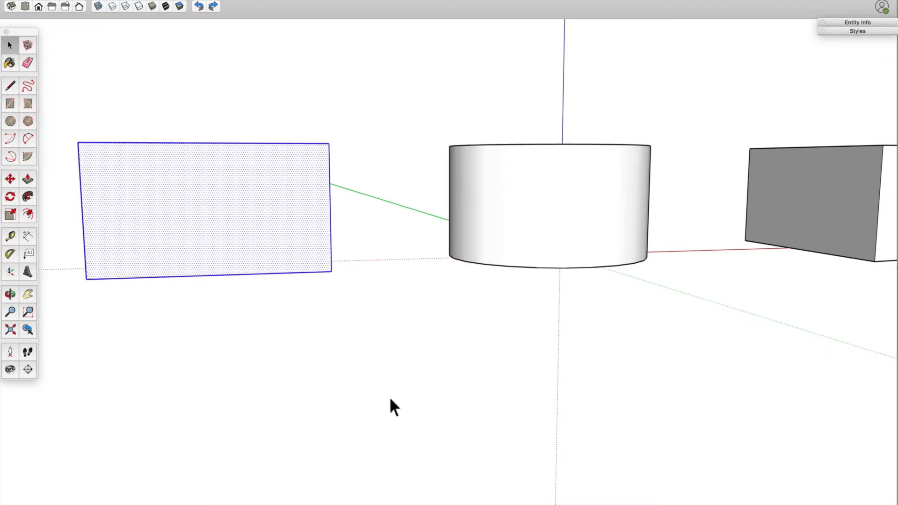
pyautogui.moveTo(293, 262); pyautogui.dragTo(418, 328, button='middle')
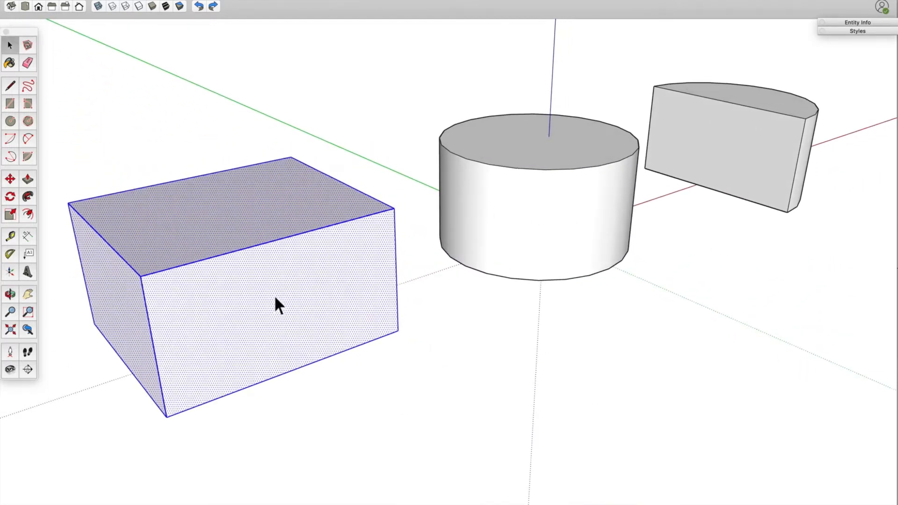
pyautogui.click(425, 418)
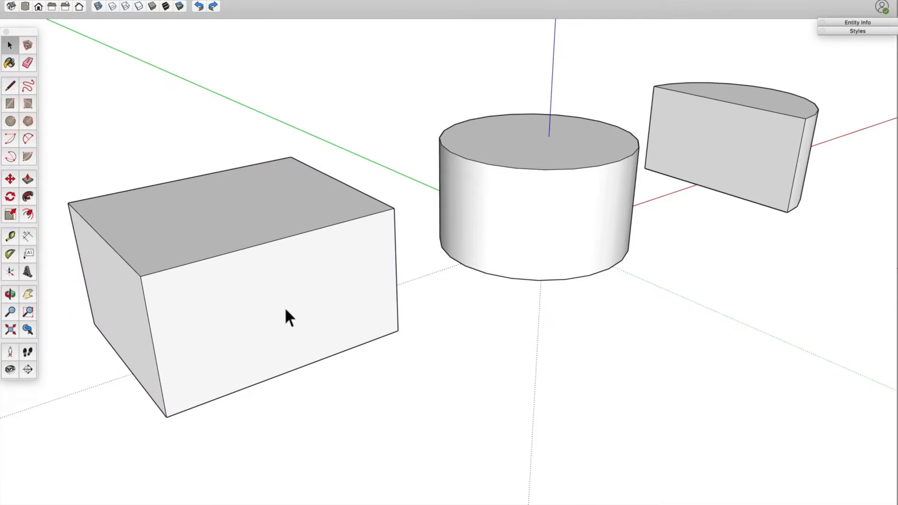
# Select the whole connected box again and clear the selection.
pyautogui.tripleClick(279, 290)
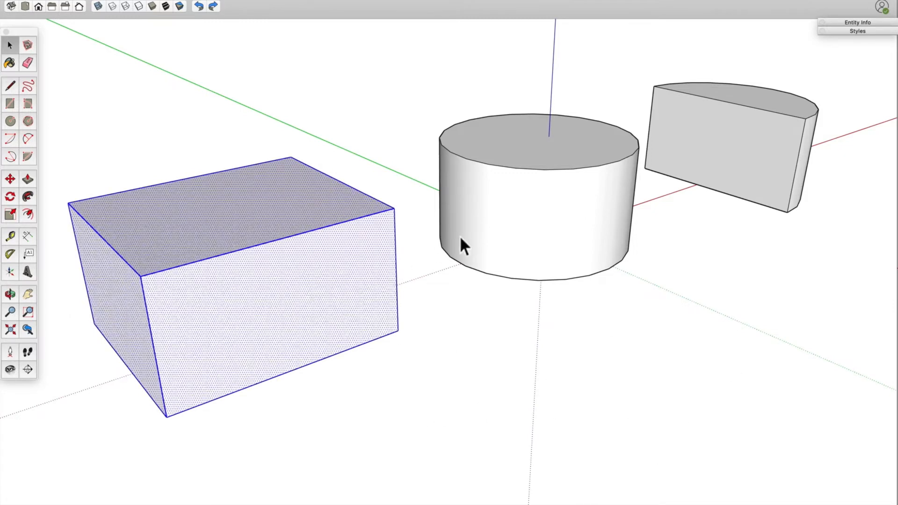
pyautogui.scroll(-3, 538, 393)
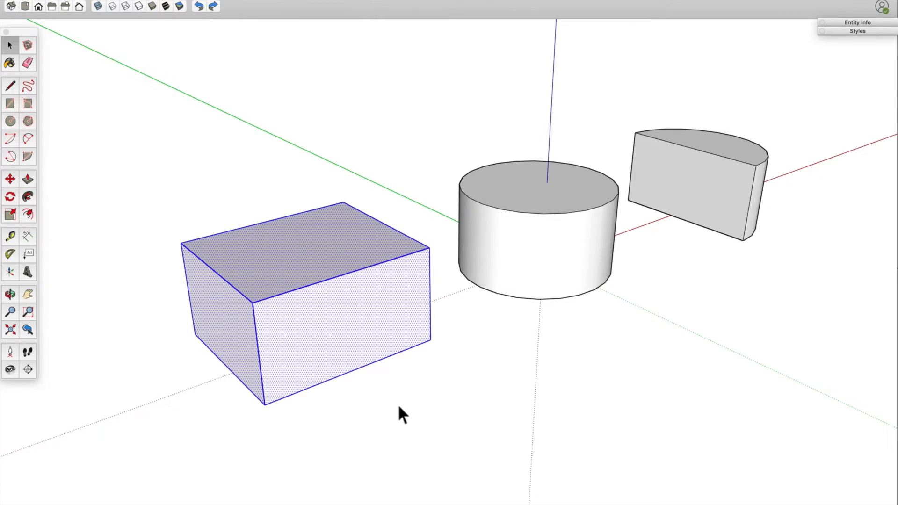
pyautogui.click(166, 162)
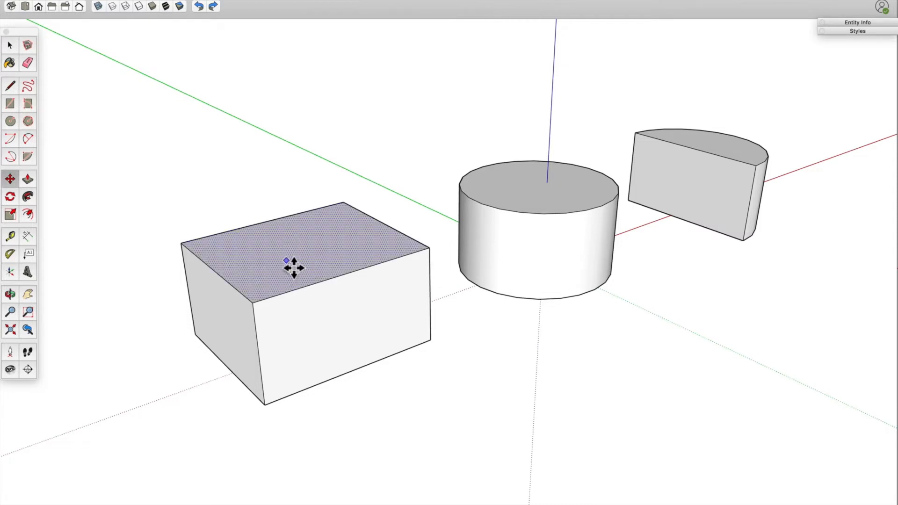
# Slant the box by moving its top face sideways, and pull the front top edge outward with the Move tool.
pyautogui.moveTo(287, 264); pyautogui.dragTo(254, 275)
pyautogui.moveTo(311, 330); pyautogui.dragTo(344, 247, button='middle')
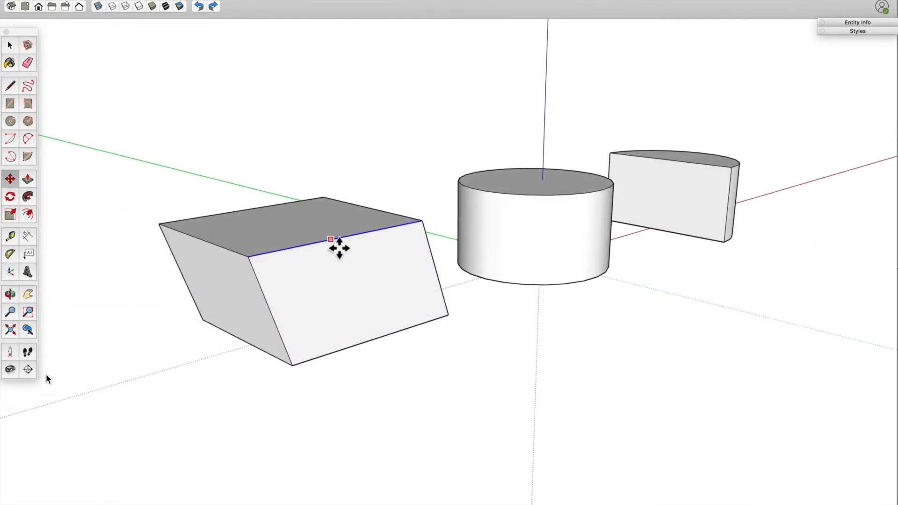
pyautogui.moveTo(340, 247); pyautogui.dragTo(413, 269)
pyautogui.moveTo(413, 269); pyautogui.dragTo(373, 271, button='middle')
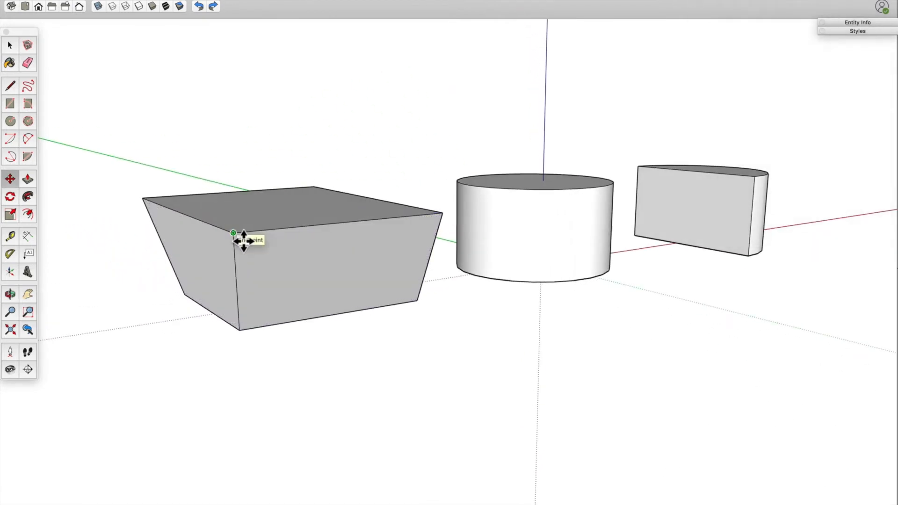
# Move the box's front top corner downward so the adjoining faces fold, and inspect the distorted shape from several angles.
pyautogui.moveTo(242, 241)
pyautogui.mouseDown()
pyautogui.moveTo(220, 215)
pyautogui.moveTo(196, 229)
pyautogui.moveTo(186, 256)
pyautogui.moveTo(221, 296)
pyautogui.moveTo(257, 281)
pyautogui.moveTo(246, 256)
pyautogui.mouseUp()
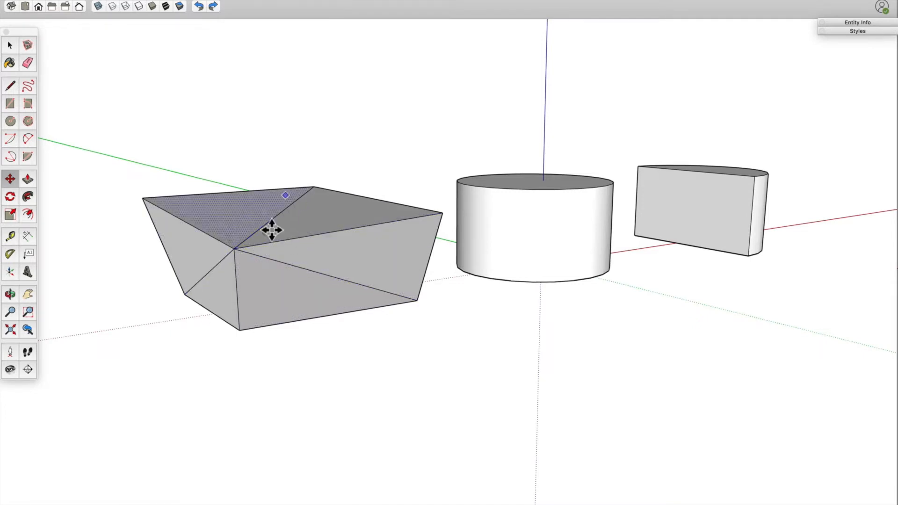
pyautogui.moveTo(241, 261); pyautogui.dragTo(433, 236, button='middle')
pyautogui.moveTo(271, 324); pyautogui.dragTo(316, 193, button='middle')
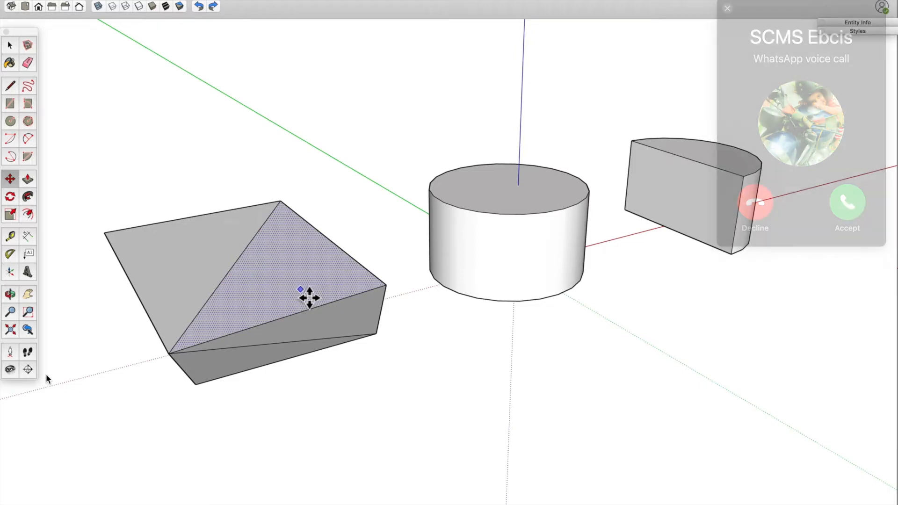
pyautogui.moveTo(173, 361); pyautogui.dragTo(169, 271, button='middle')
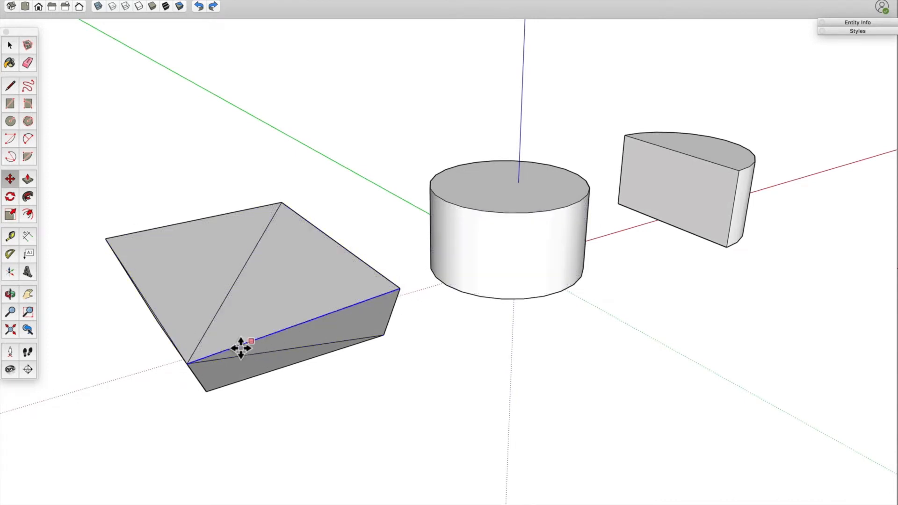
pyautogui.moveTo(232, 327); pyautogui.dragTo(202, 301, button='middle')
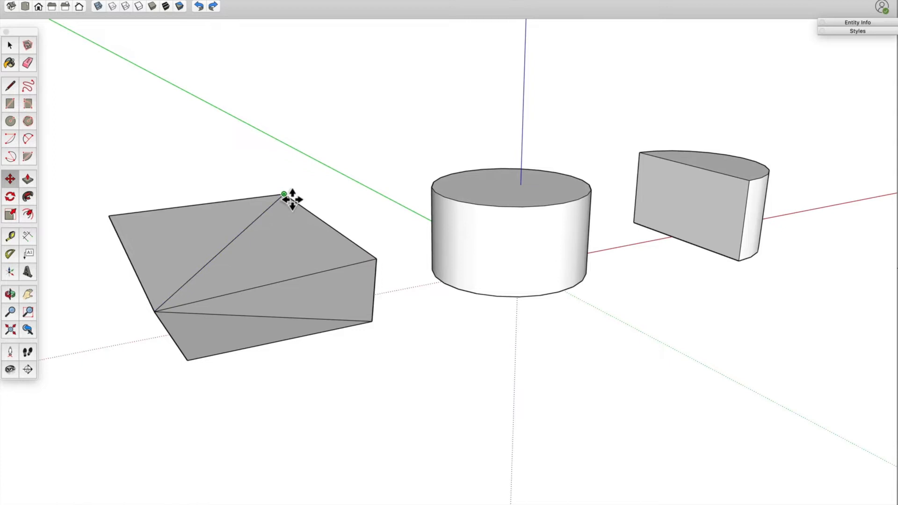
pyautogui.moveTo(213, 307); pyautogui.dragTo(314, 246, button='middle')
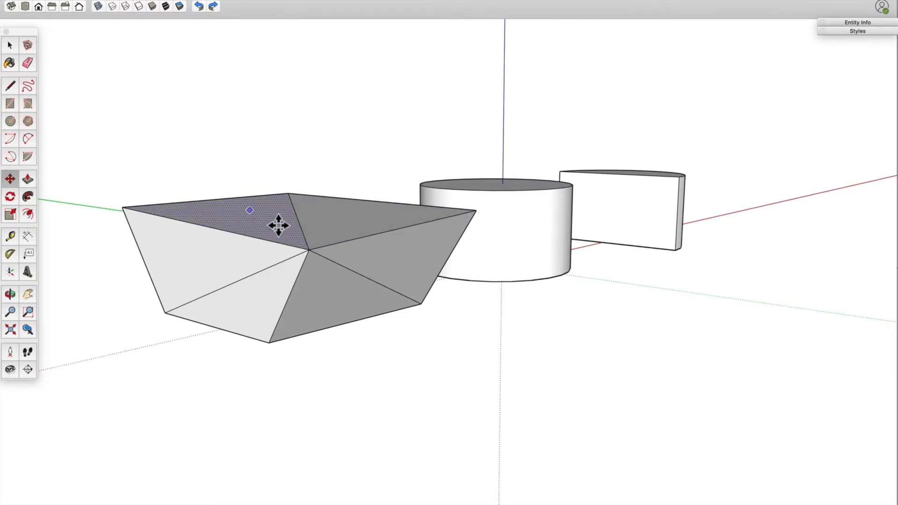
pyautogui.moveTo(286, 305); pyautogui.dragTo(191, 260, button='middle')
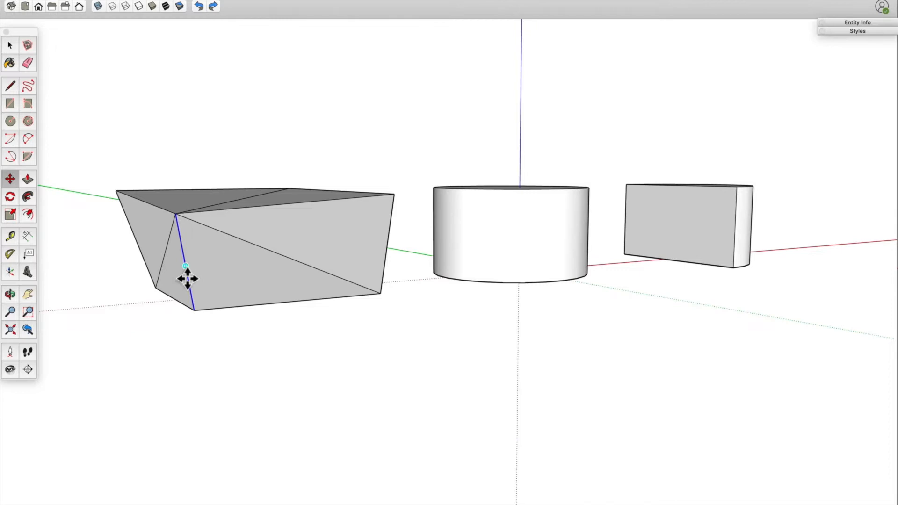
pyautogui.moveTo(252, 289); pyautogui.dragTo(503, 197, button='middle')
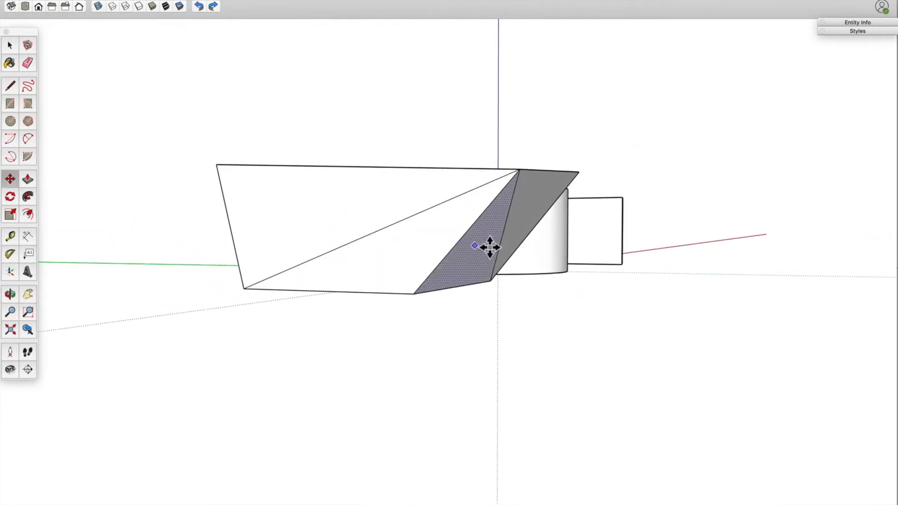
# Raise the distorted box's front top edge and shift its front top corner inward with the Move tool.
pyautogui.moveTo(507, 237); pyautogui.dragTo(421, 291, button='middle')
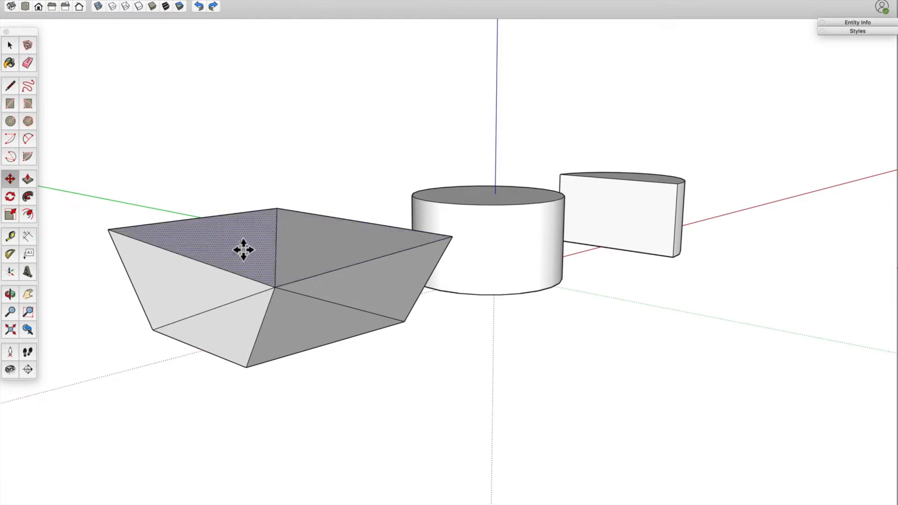
pyautogui.moveTo(325, 337); pyautogui.dragTo(244, 352, button='middle')
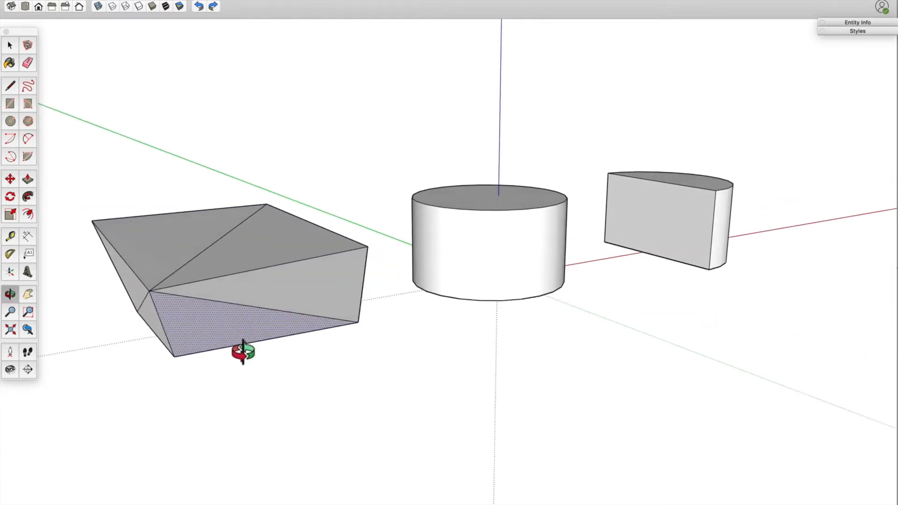
pyautogui.moveTo(286, 271); pyautogui.dragTo(287, 242)
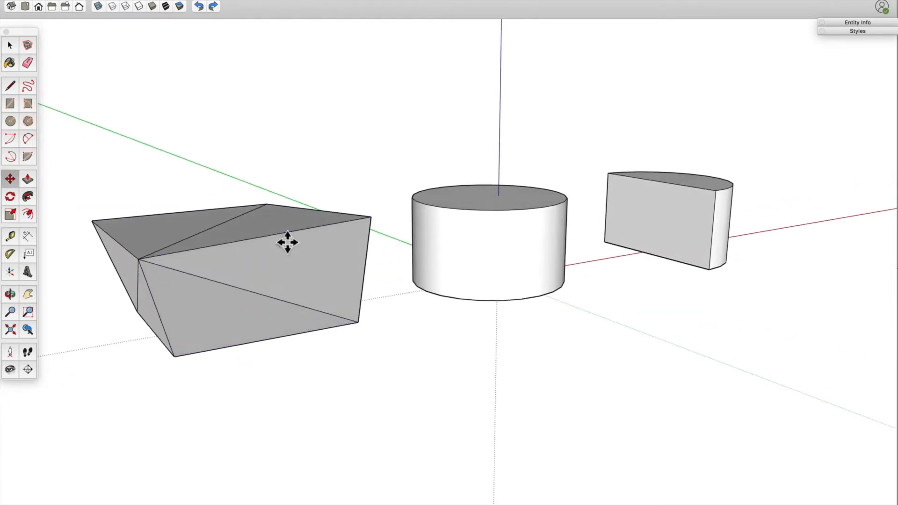
pyautogui.moveTo(149, 272); pyautogui.dragTo(222, 287)
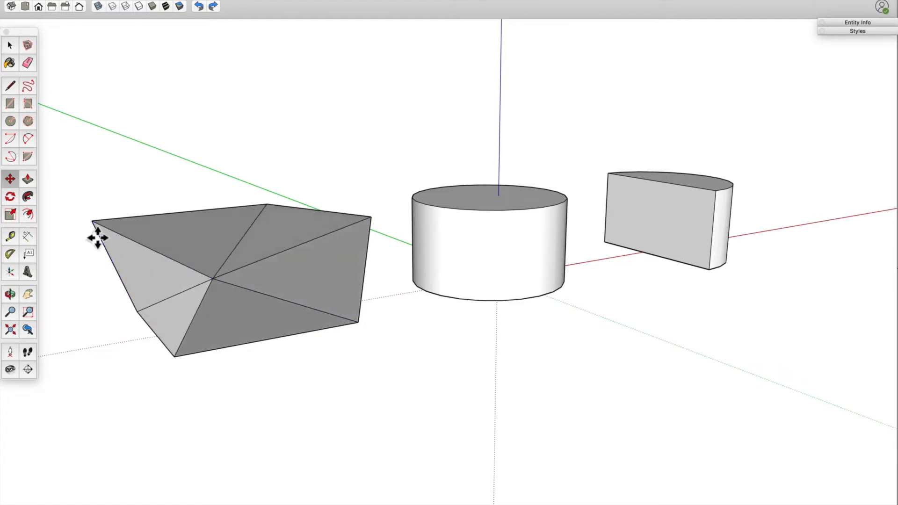
# Raise the box's outer top corner and move more of its geometry to distort the shape further.
pyautogui.moveTo(99, 230); pyautogui.dragTo(104, 170)
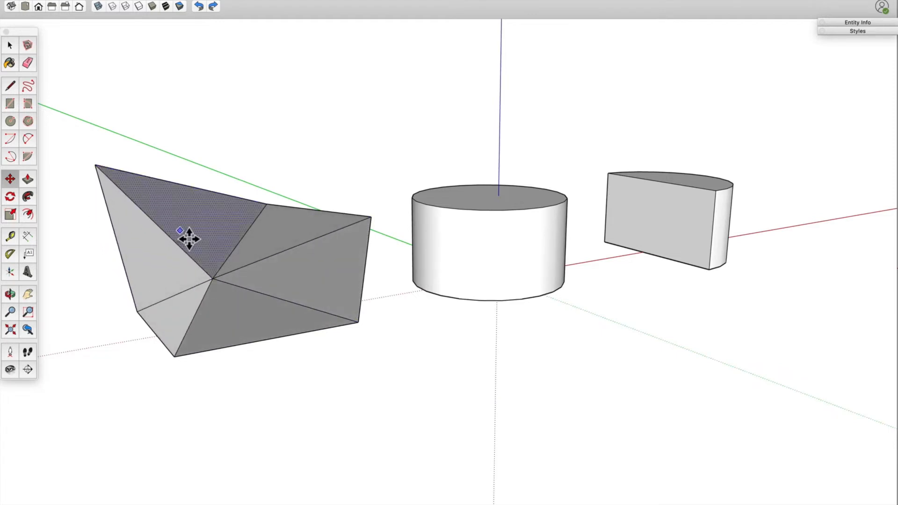
pyautogui.moveTo(208, 219); pyautogui.dragTo(231, 173)
pyautogui.moveTo(230, 172); pyautogui.dragTo(383, 358, button='middle')
pyautogui.moveTo(380, 367); pyautogui.dragTo(353, 401)
pyautogui.moveTo(370, 403); pyautogui.dragTo(256, 359, button='middle')
# Slide the cylinder's top face along the red axis toward the half-cylinder so the cylinder slants.
pyautogui.keyDown('shift'); pyautogui.moveTo(542, 257); pyautogui.dragTo(466, 285, button='middle'); pyautogui.keyUp('shift')
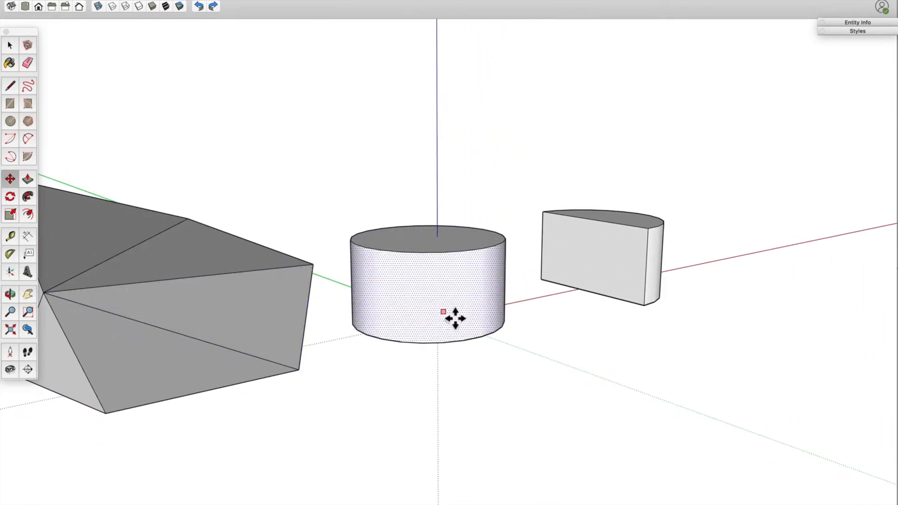
pyautogui.moveTo(461, 305); pyautogui.dragTo(409, 377, button='middle')
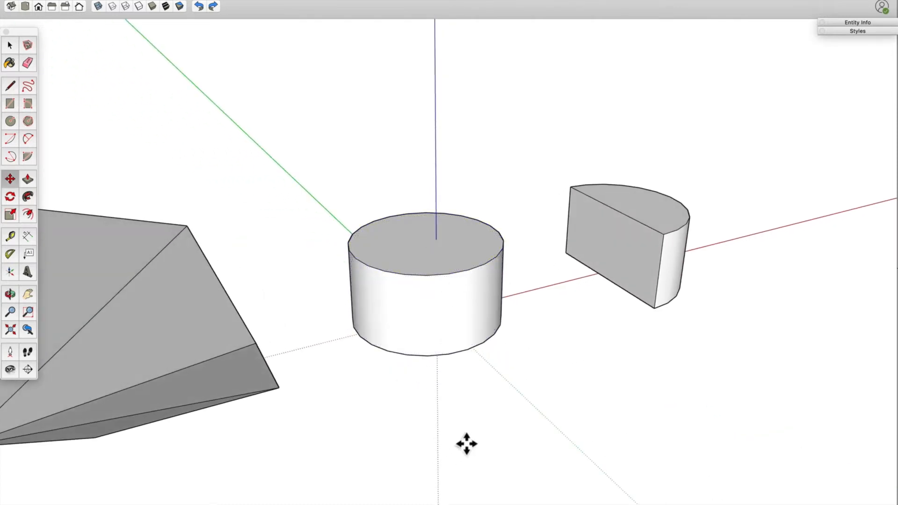
pyautogui.scroll(4, 444, 259)
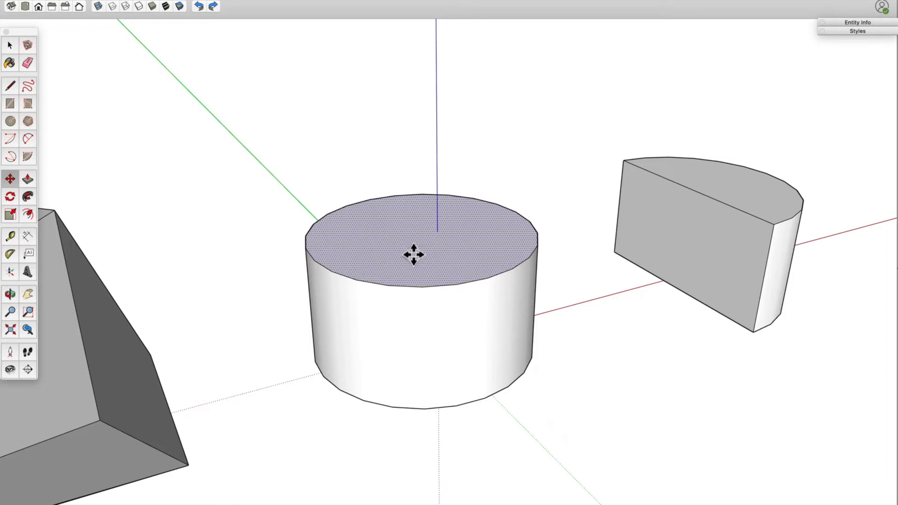
pyautogui.moveTo(414, 253); pyautogui.dragTo(513, 251)
pyautogui.moveTo(312, 253); pyautogui.dragTo(337, 218)
pyautogui.moveTo(408, 273); pyautogui.dragTo(501, 249)
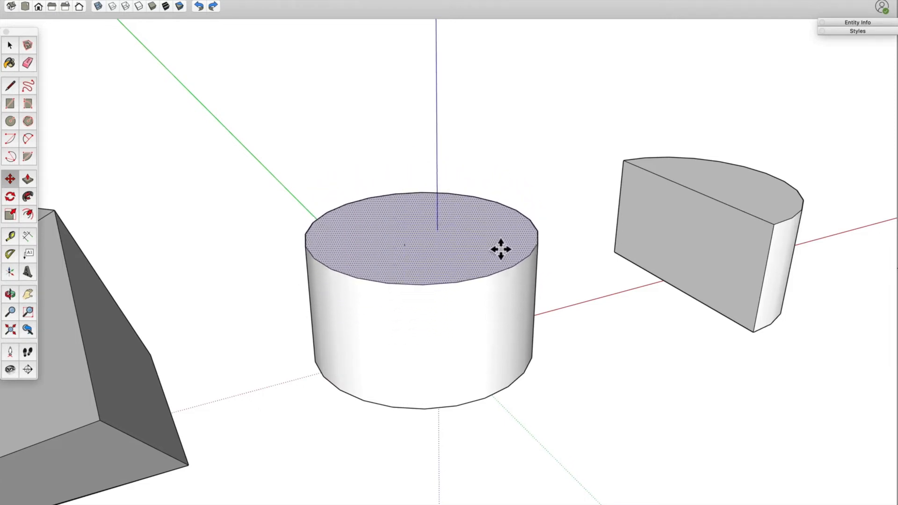
pyautogui.moveTo(405, 231); pyautogui.dragTo(268, 406)
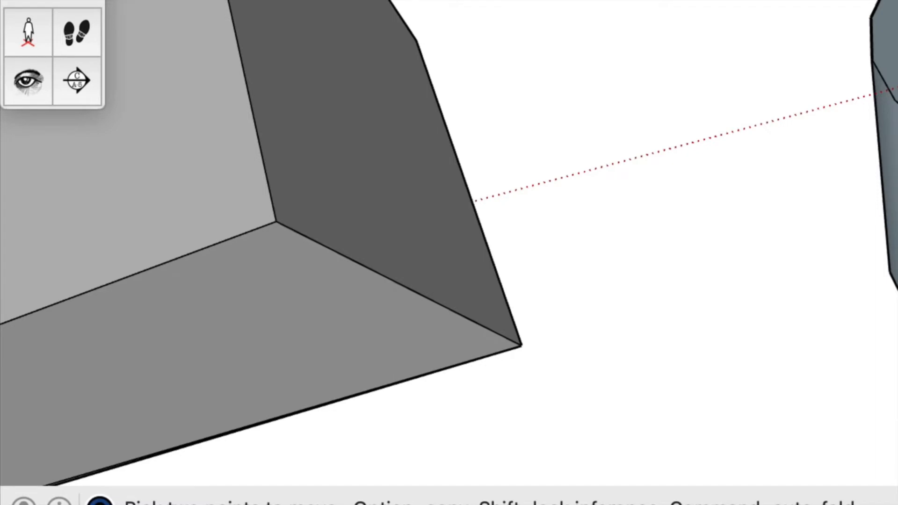
pyautogui.press('Return')
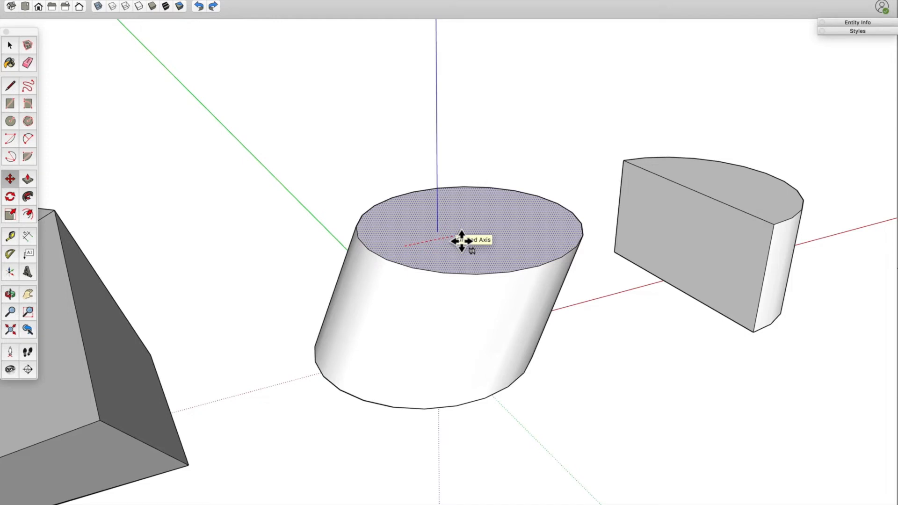
pyautogui.click(461, 241)
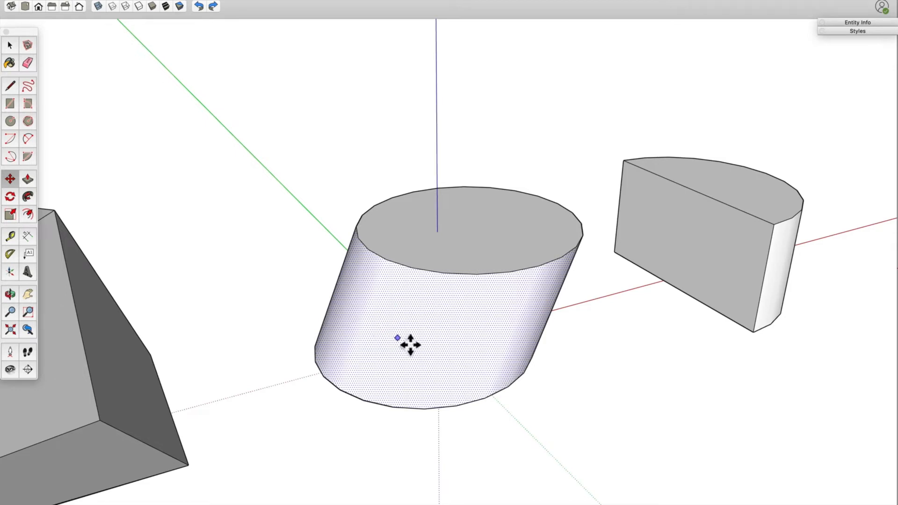
# Shift the whole slanted cylinder by its side face, and shrink its top circle to form a narrow truncated cone.
pyautogui.click(429, 333)
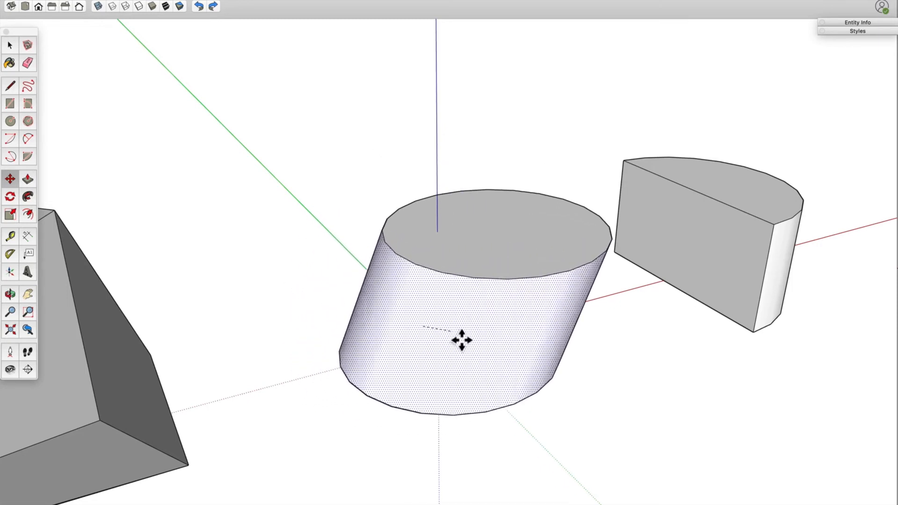
pyautogui.click(462, 340)
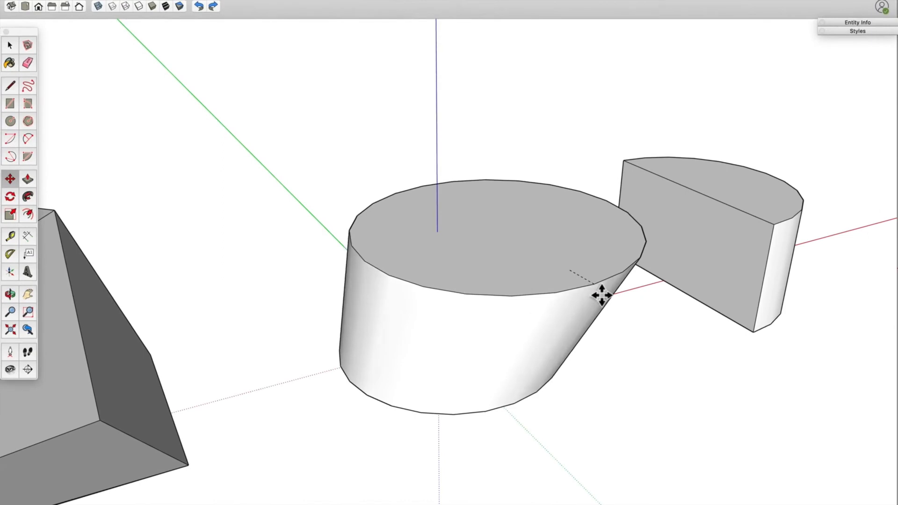
pyautogui.moveTo(601, 295); pyautogui.dragTo(517, 241)
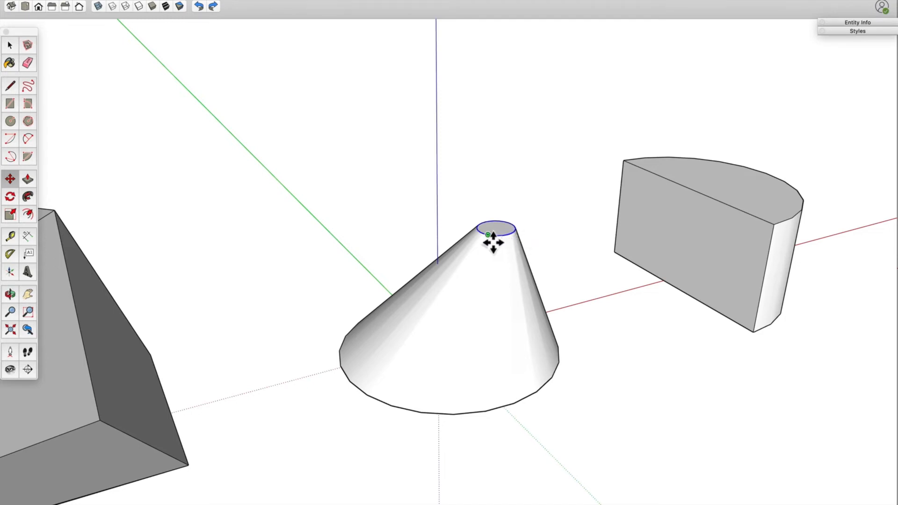
# Try different sizes for the cone's top circle, leaving it small, and widen the base circle.
pyautogui.moveTo(489, 240); pyautogui.dragTo(426, 253)
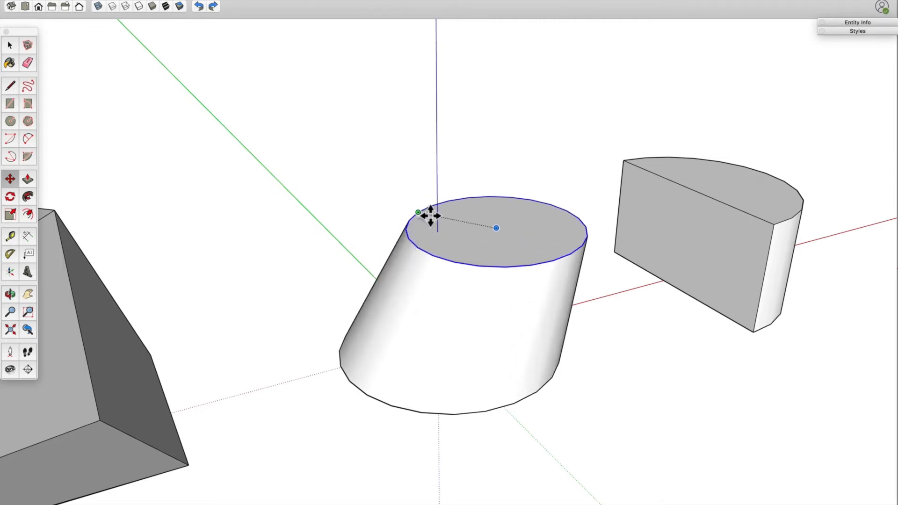
pyautogui.moveTo(458, 206)
pyautogui.mouseDown()
pyautogui.moveTo(451, 188)
pyautogui.moveTo(467, 209)
pyautogui.moveTo(453, 204)
pyautogui.mouseUp()
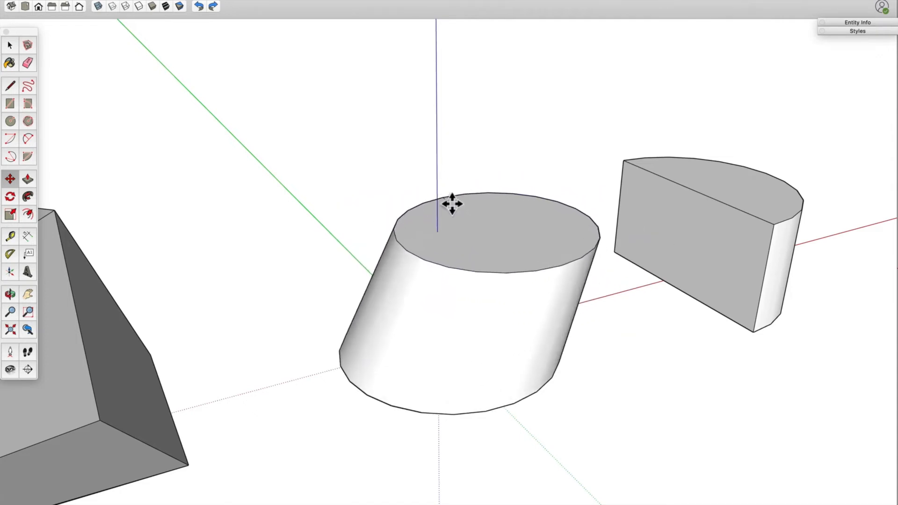
pyautogui.press('super+z')
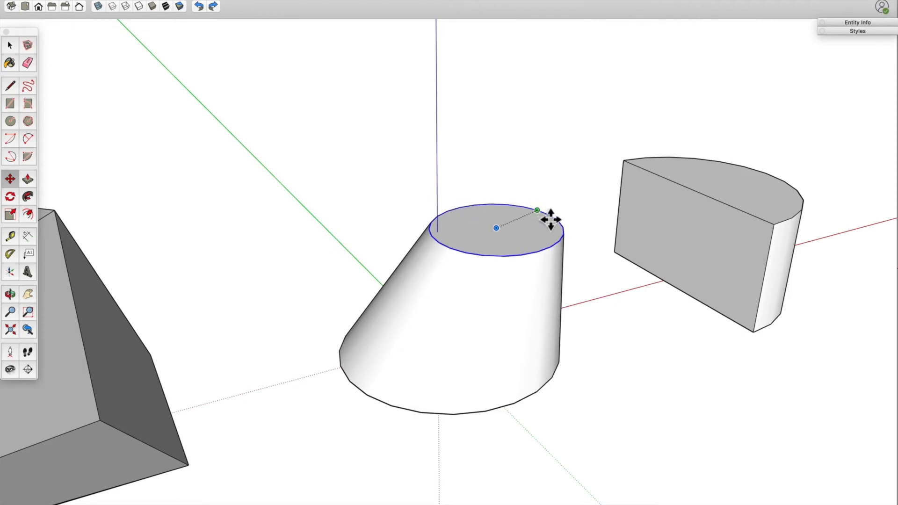
pyautogui.moveTo(555, 221); pyautogui.dragTo(532, 227)
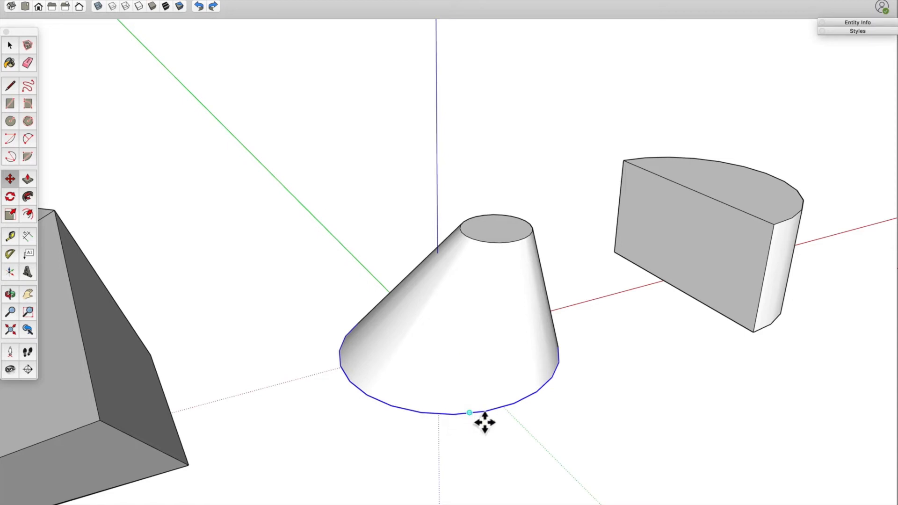
pyautogui.click(521, 411)
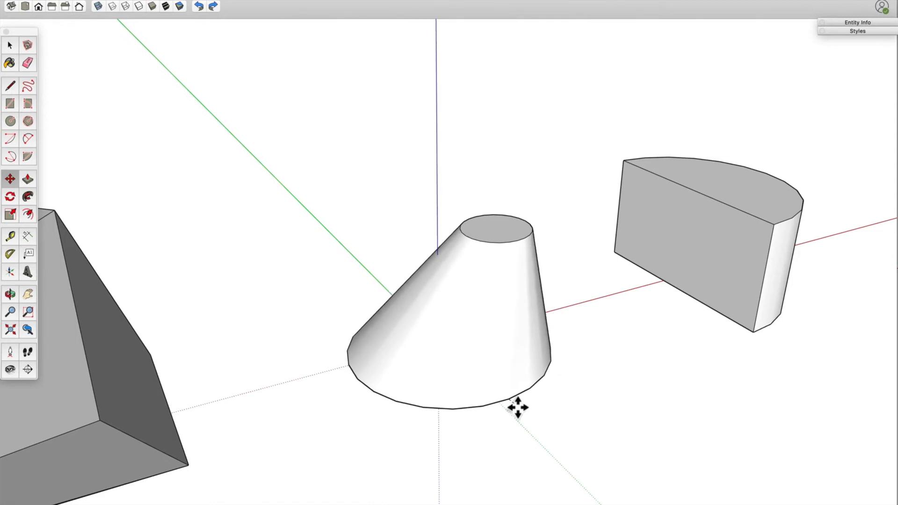
pyautogui.click(549, 422)
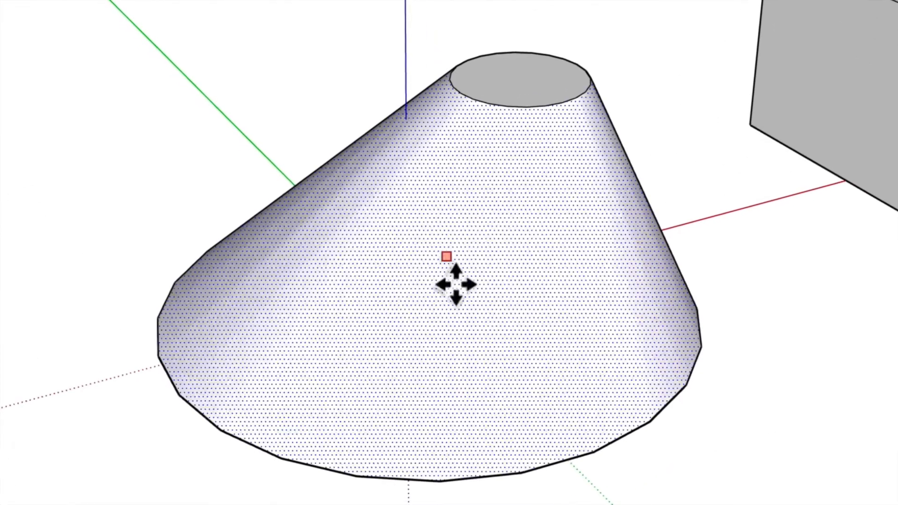
pyautogui.click(430, 329)
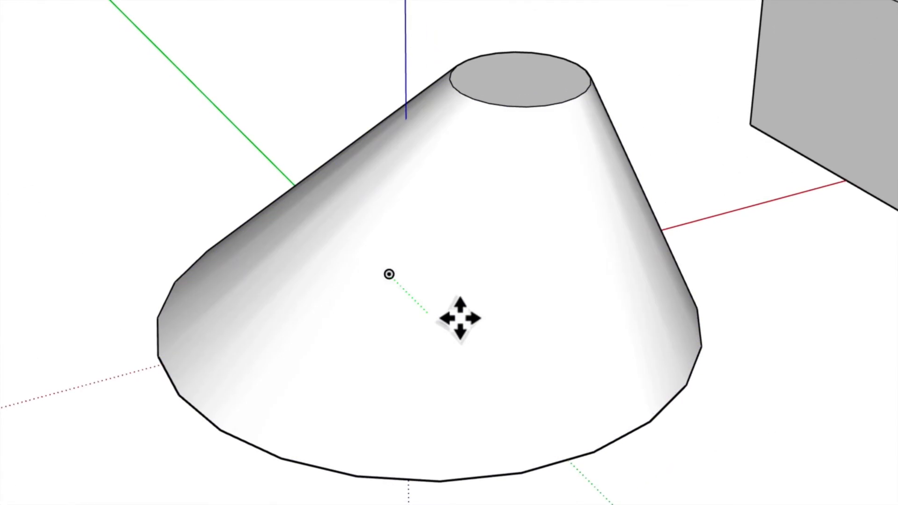
pyautogui.press('Escape')
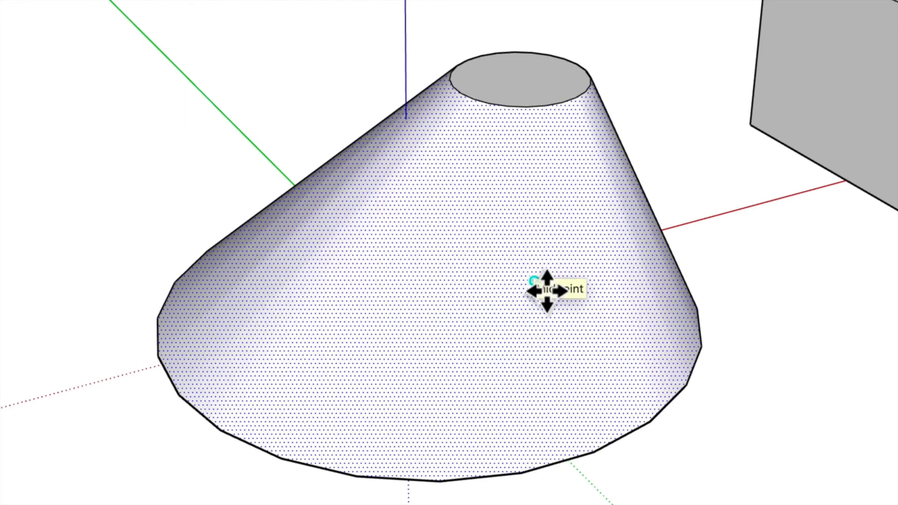
pyautogui.click(534, 281)
pyautogui.press('Escape')
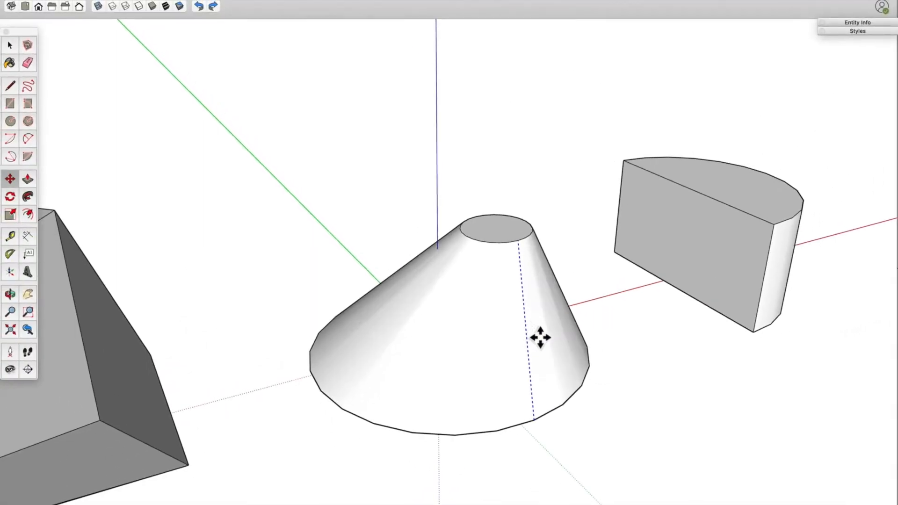
# Enlarge the whole truncated cone by moving the hidden edge on its curved side outward.
pyautogui.moveTo(540, 337)
pyautogui.mouseDown()
pyautogui.moveTo(570, 371)
pyautogui.moveTo(538, 327)
pyautogui.moveTo(594, 366)
pyautogui.moveTo(540, 319)
pyautogui.moveTo(581, 364)
pyautogui.moveTo(546, 327)
pyautogui.mouseUp()
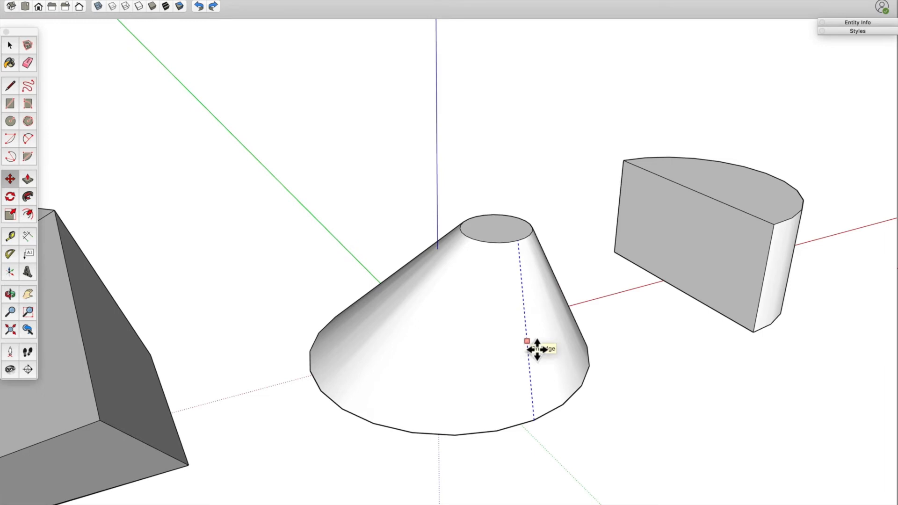
pyautogui.click(527, 342)
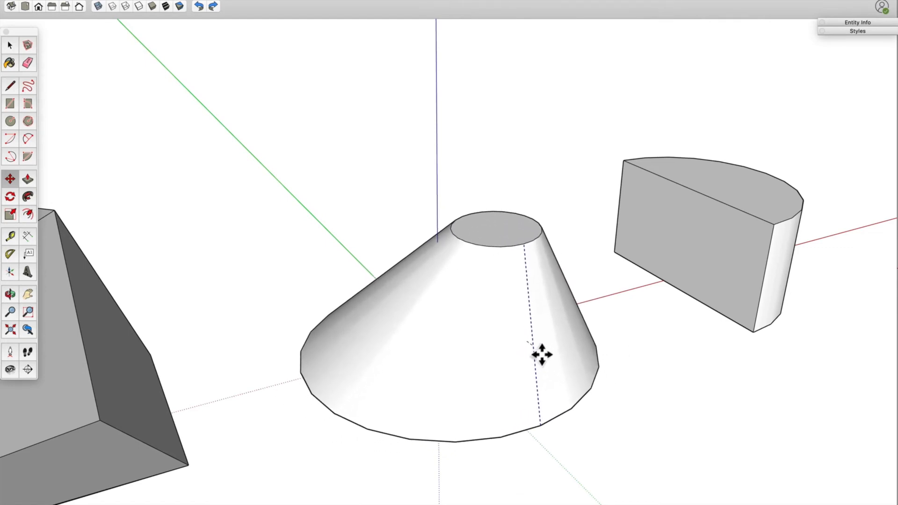
pyautogui.click(544, 356)
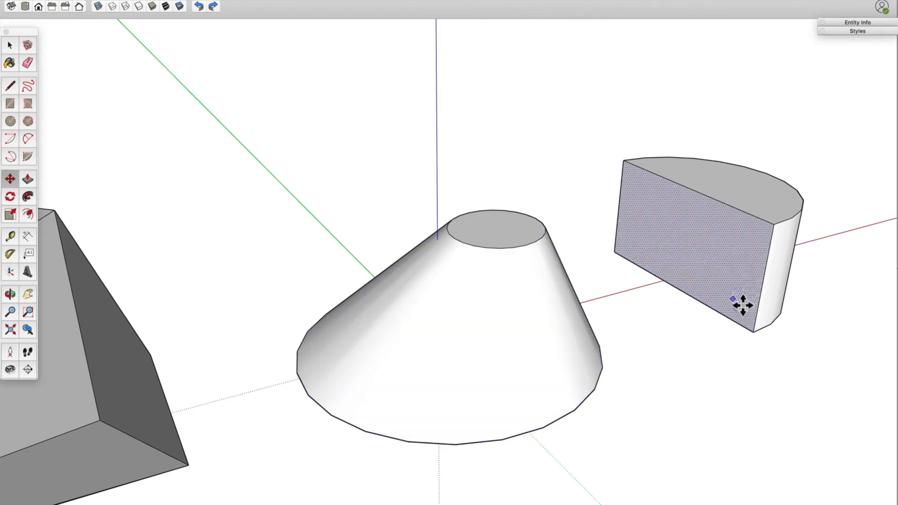
# Slant the half-cylinder by moving its top face along the red axis, away from the cone.
pyautogui.moveTo(759, 281); pyautogui.dragTo(515, 320, button='middle')
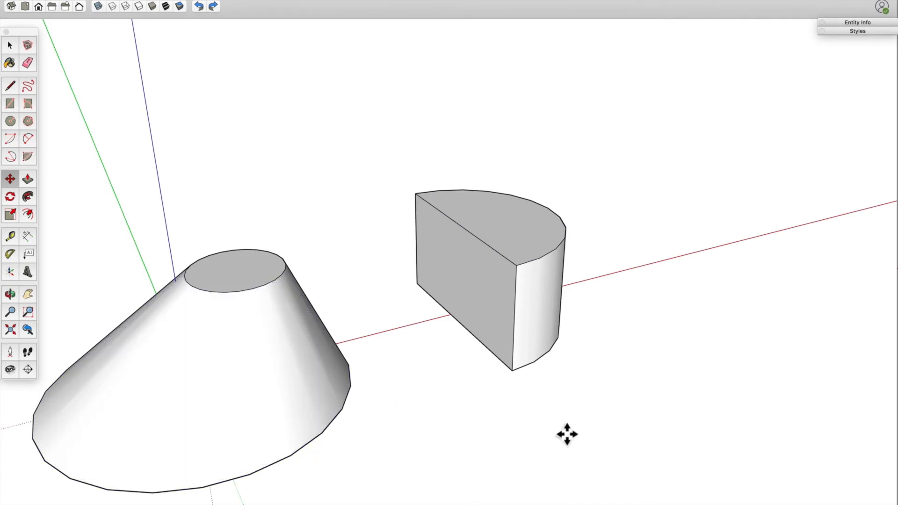
pyautogui.click(519, 231)
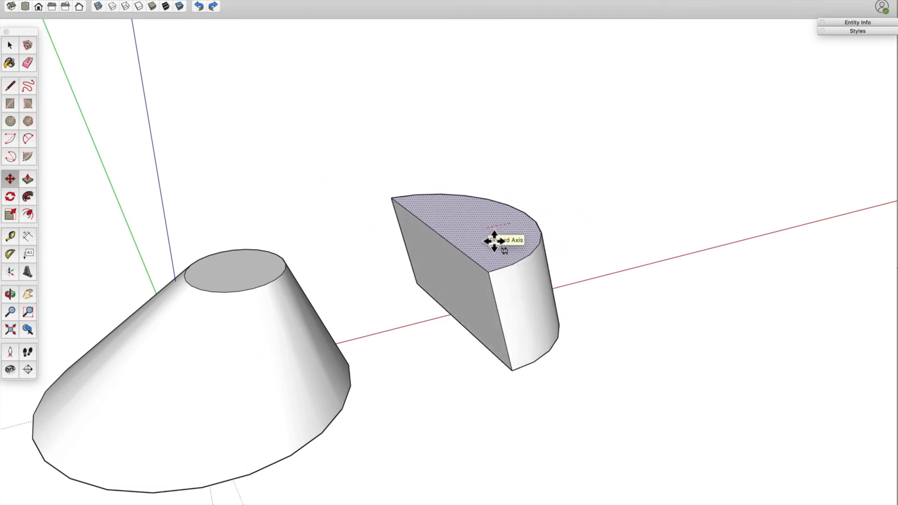
pyautogui.click(541, 230)
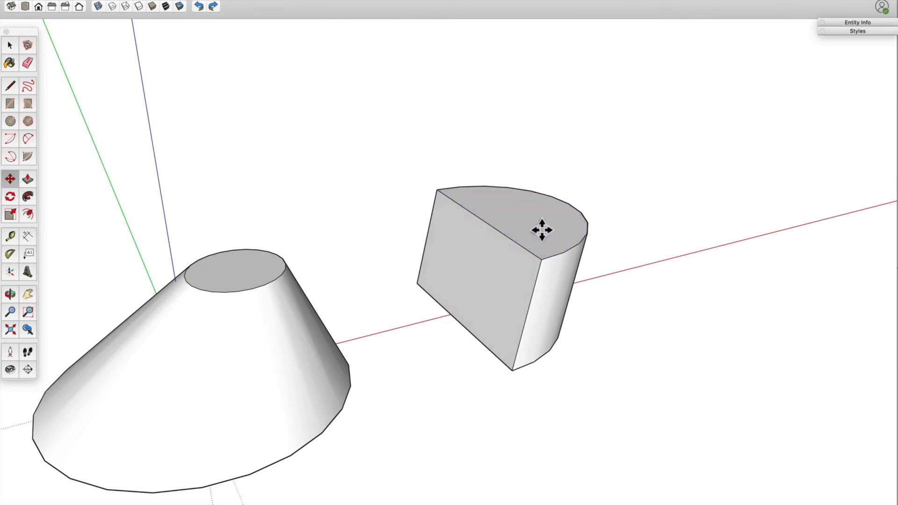
# Stretch the half-cylinder's curved top edge outward along the red axis, and inspect the reshaped solids from another side.
pyautogui.moveTo(595, 378); pyautogui.dragTo(576, 358, button='middle')
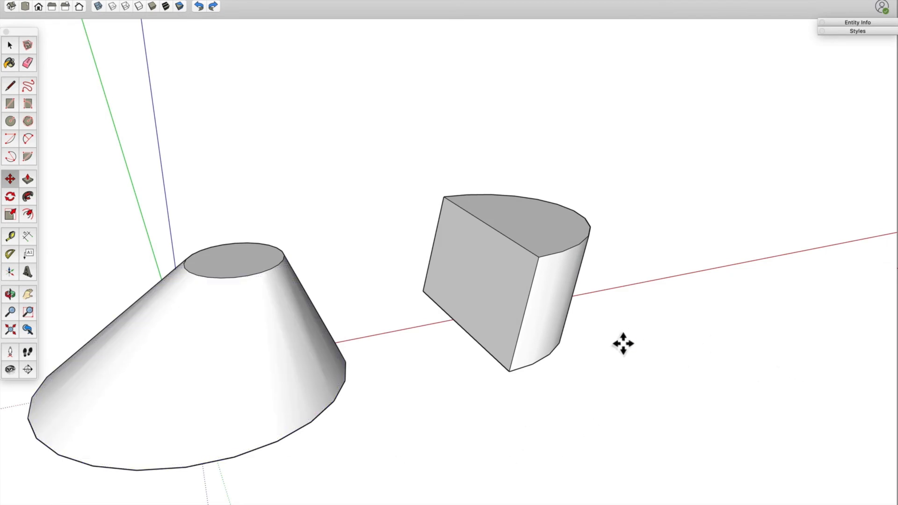
pyautogui.moveTo(624, 344); pyautogui.dragTo(637, 277, button='middle')
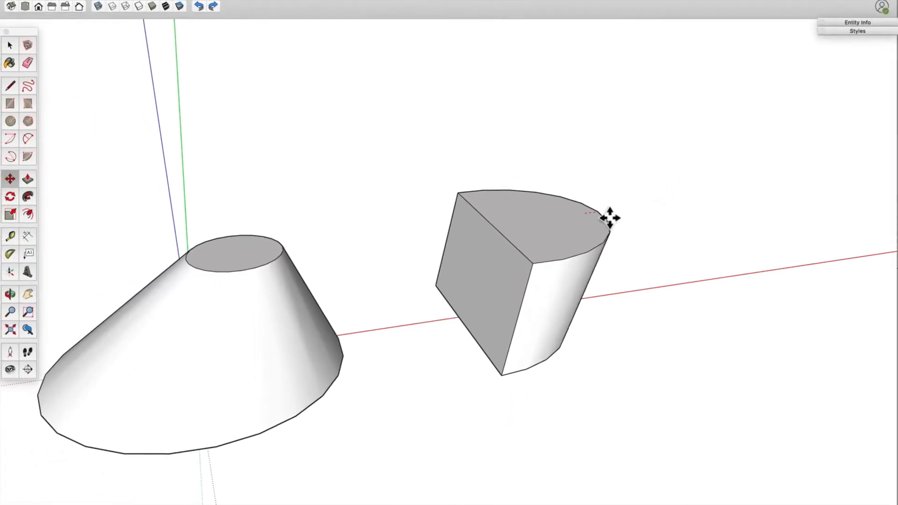
pyautogui.click(610, 218)
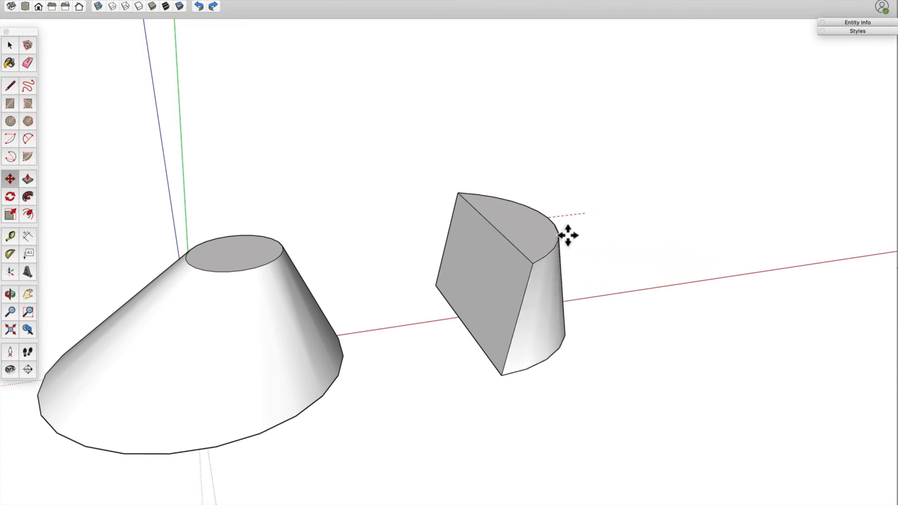
pyautogui.click(641, 217)
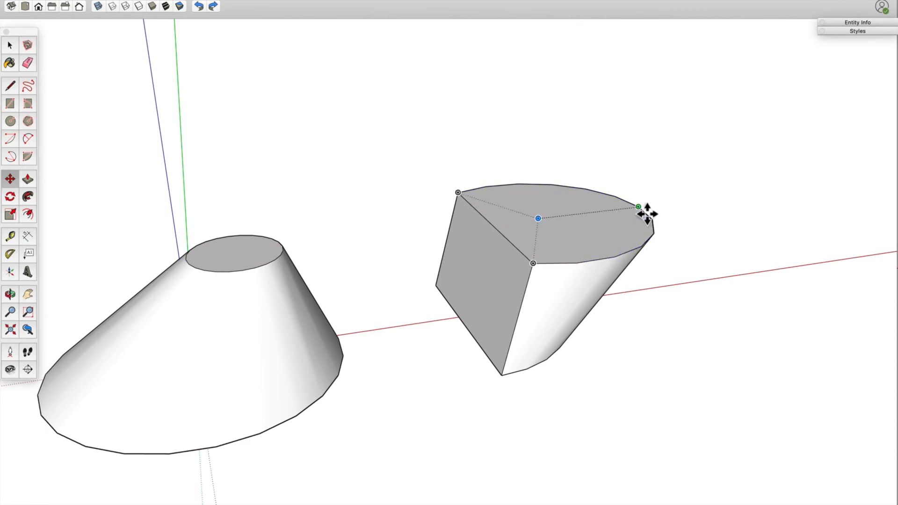
pyautogui.press('o')
pyautogui.moveTo(647, 324); pyautogui.dragTo(284, 277)
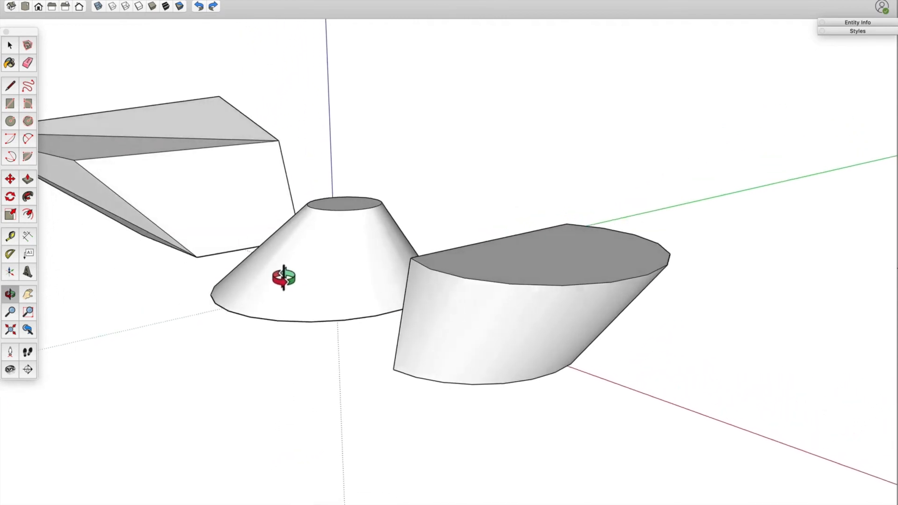
# Widen the half-cylinder's curved base edge outward with the Move tool, and resize its curved side by moving the hidden edge inward.
pyautogui.press('m')
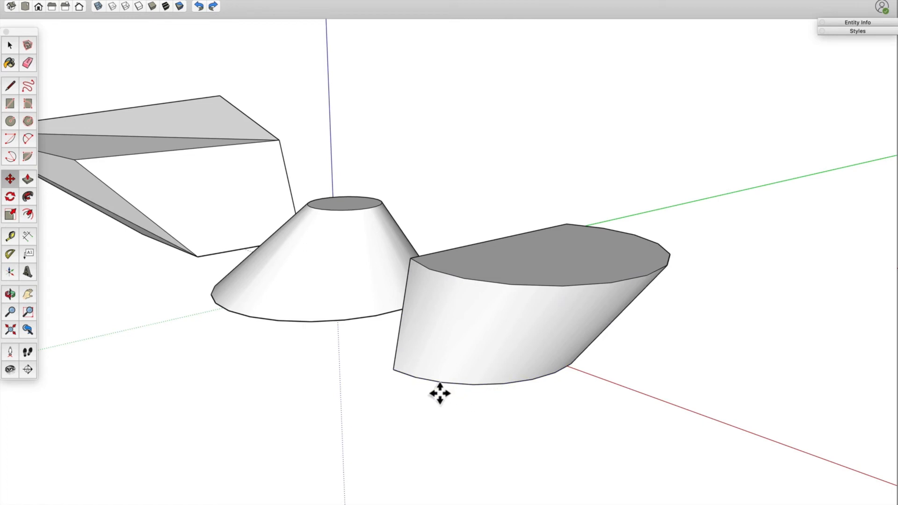
pyautogui.click(564, 382)
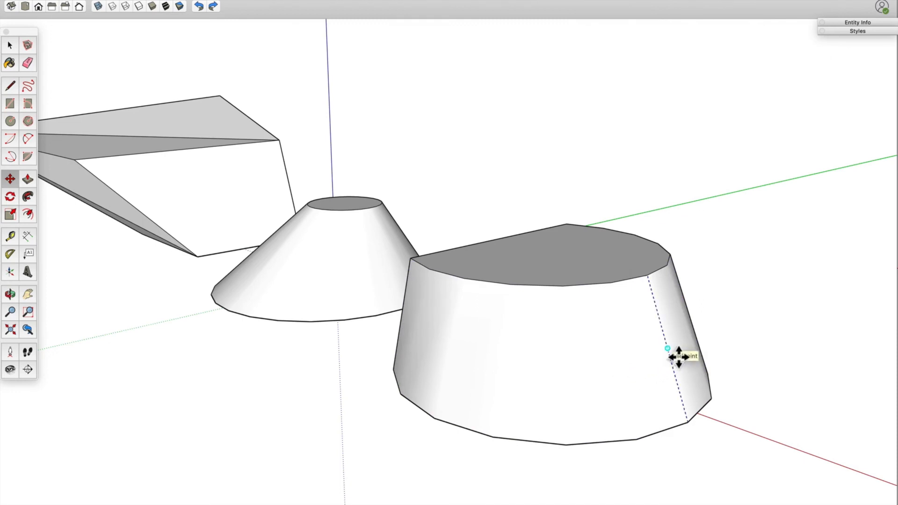
pyautogui.moveTo(678, 357); pyautogui.dragTo(636, 341)
pyautogui.moveTo(635, 341); pyautogui.dragTo(791, 423, button='middle')
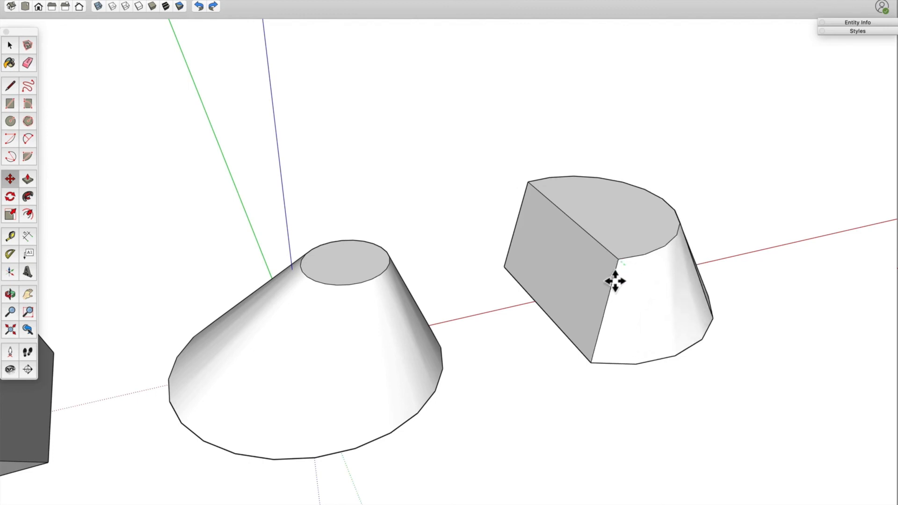
# Twist the half-cylinder by rotating its top face with the Move tool until the side faces cross one another.
pyautogui.click(616, 281)
pyautogui.press('Escape')
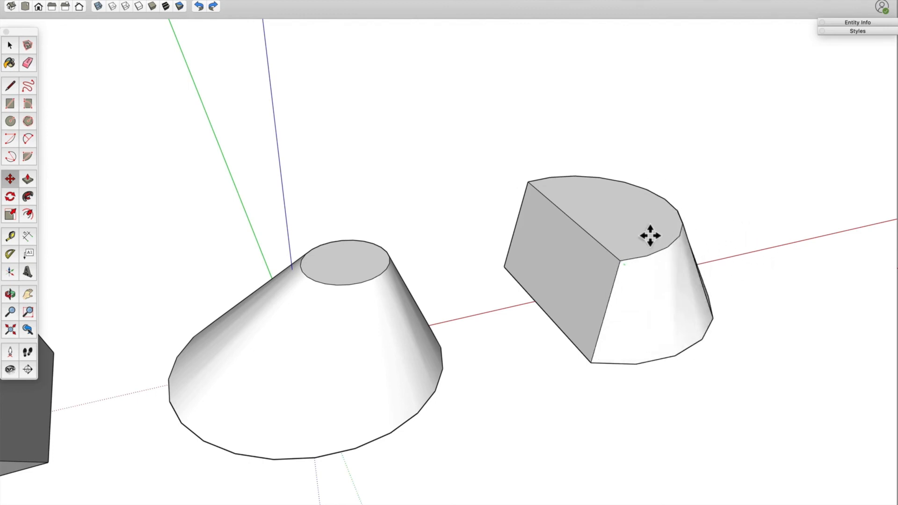
pyautogui.click(651, 236)
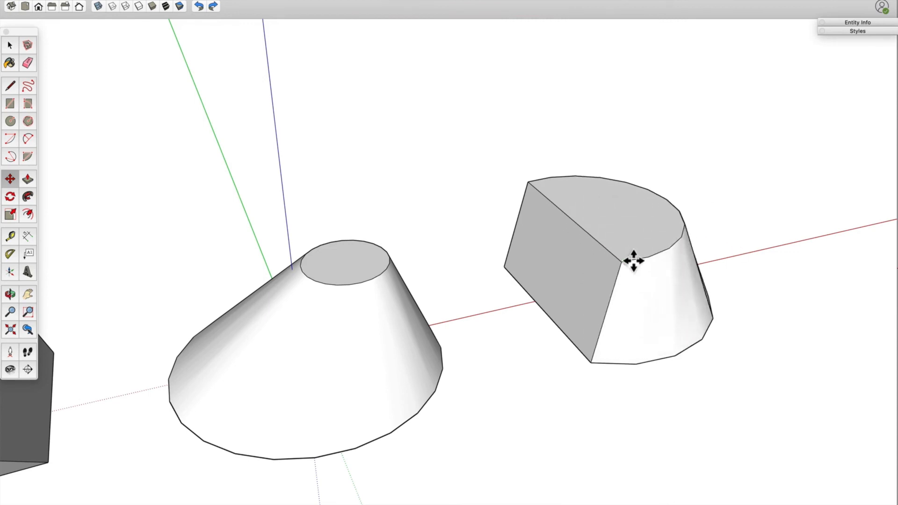
pyautogui.click(622, 262)
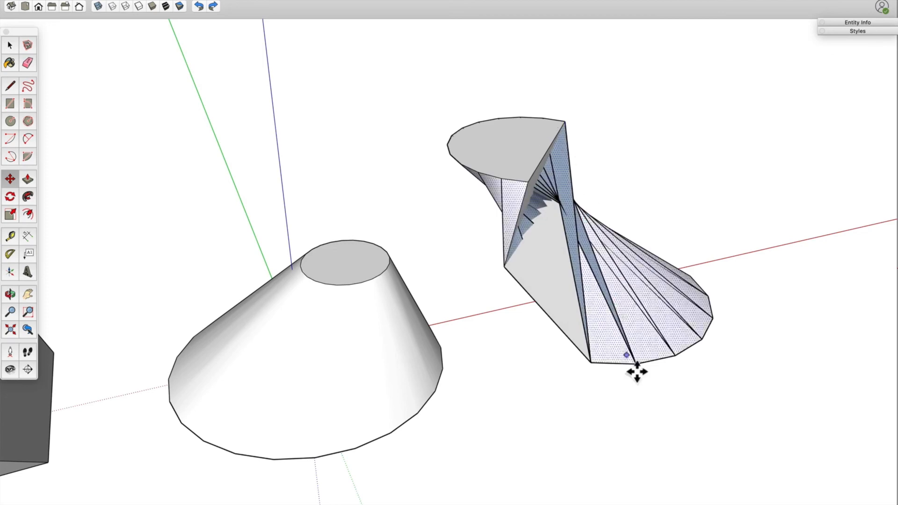
# Examine the folded and intersecting side faces of the twisted half-cylinder from several directions, close up and beside the other solids.
pyautogui.moveTo(646, 426); pyautogui.dragTo(364, 352, button='middle')
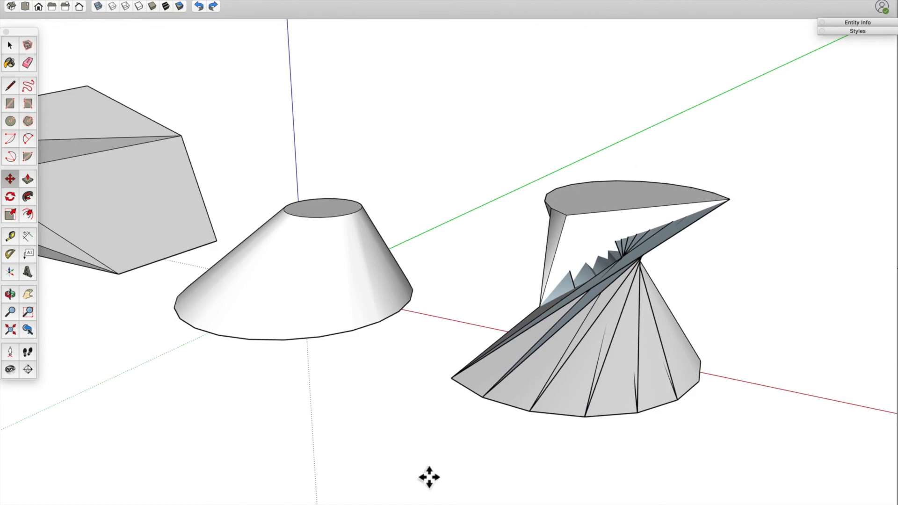
pyautogui.moveTo(548, 373); pyautogui.dragTo(833, 327, button='middle')
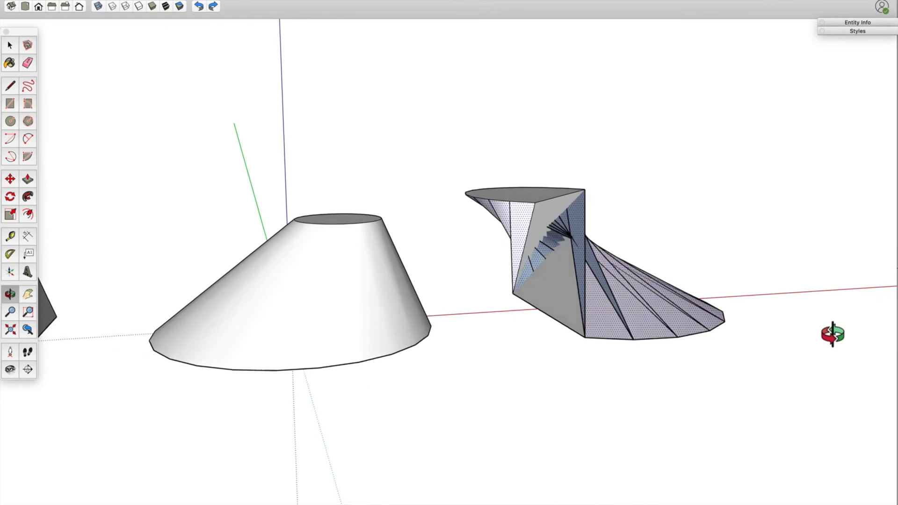
pyautogui.moveTo(830, 378); pyautogui.dragTo(827, 377, button='middle')
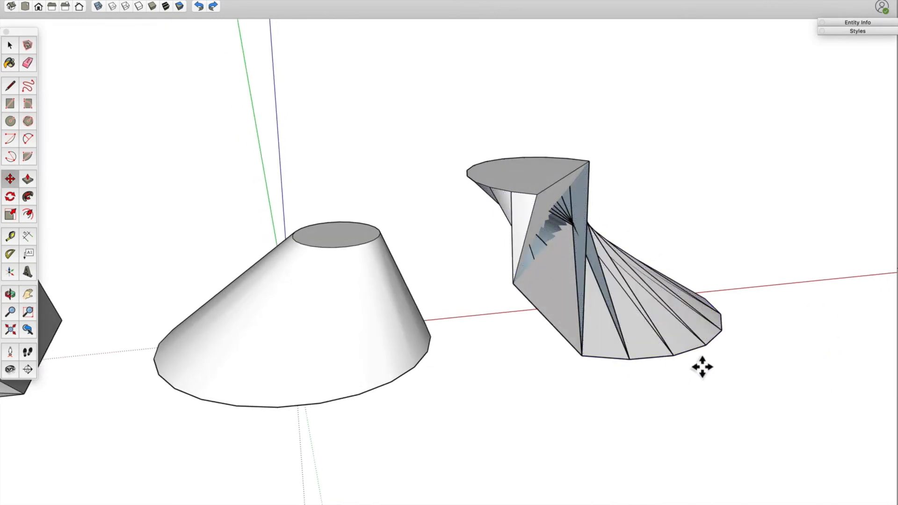
pyautogui.hotkey('shift', 'z')
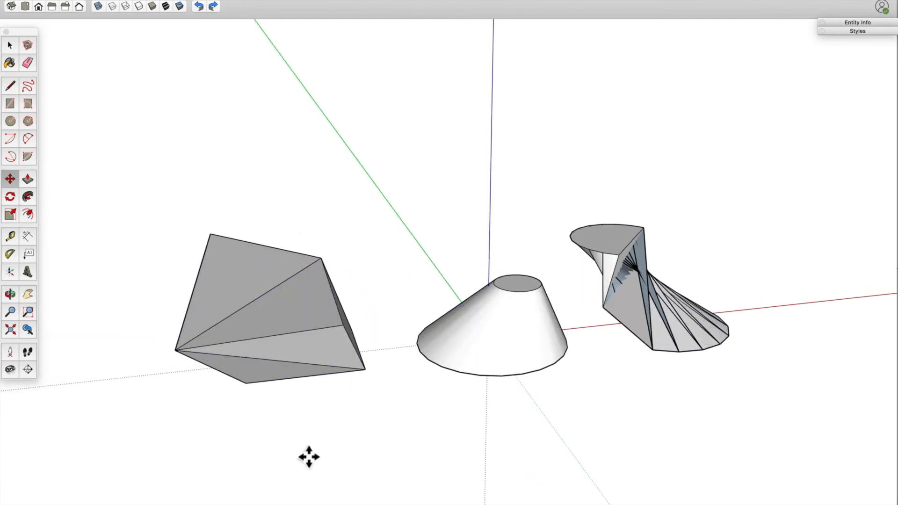
pyautogui.scroll(6, 662, 287)
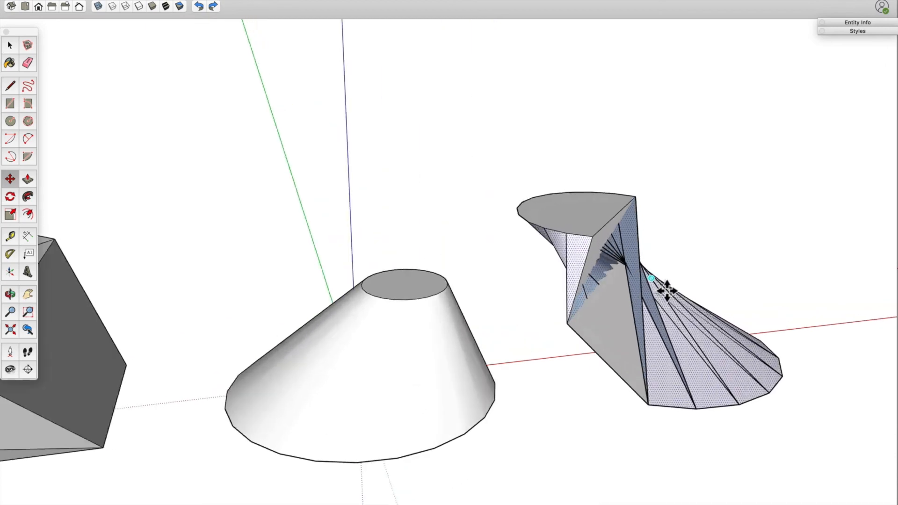
pyautogui.moveTo(716, 407); pyautogui.dragTo(679, 398, button='middle')
pyautogui.press('shift+super+a')
pyautogui.scroll(-6, 527, 284)
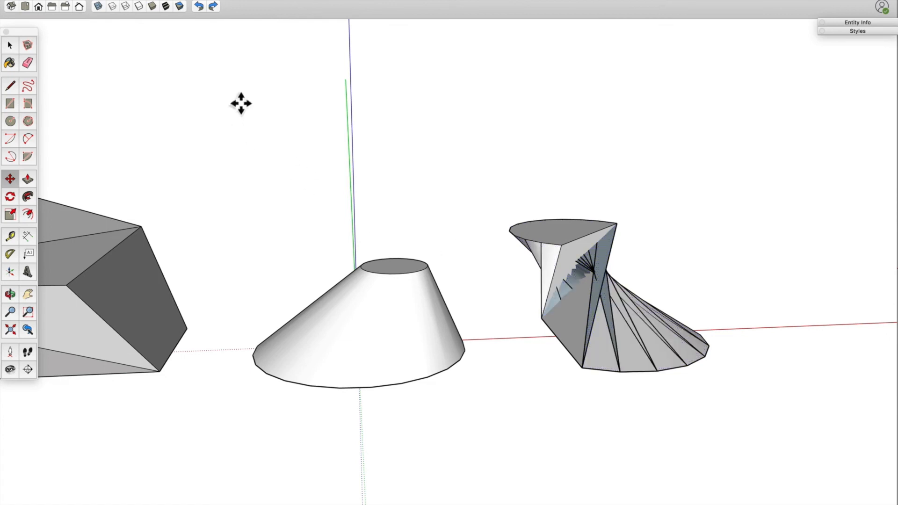
# Undo the rotation of the half-cylinder's top face.
pyautogui.click(198, 6)
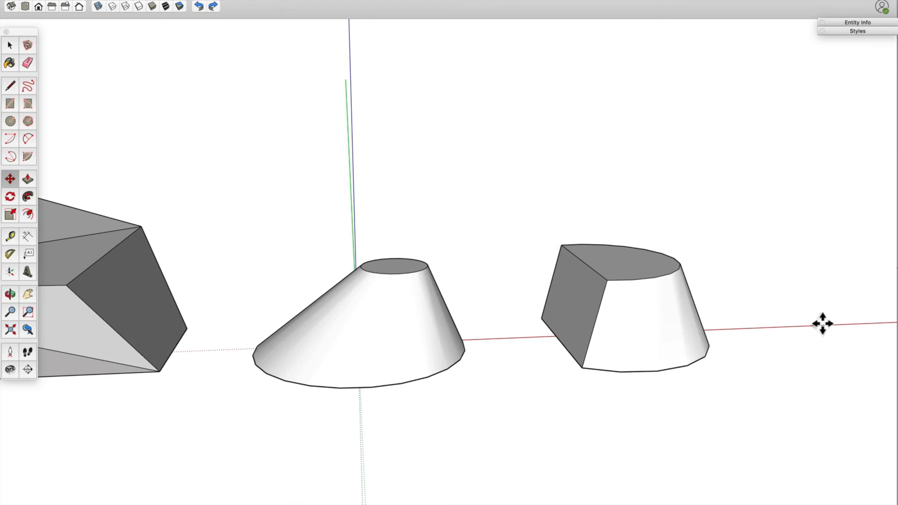
pyautogui.scroll(-4, 829, 324)
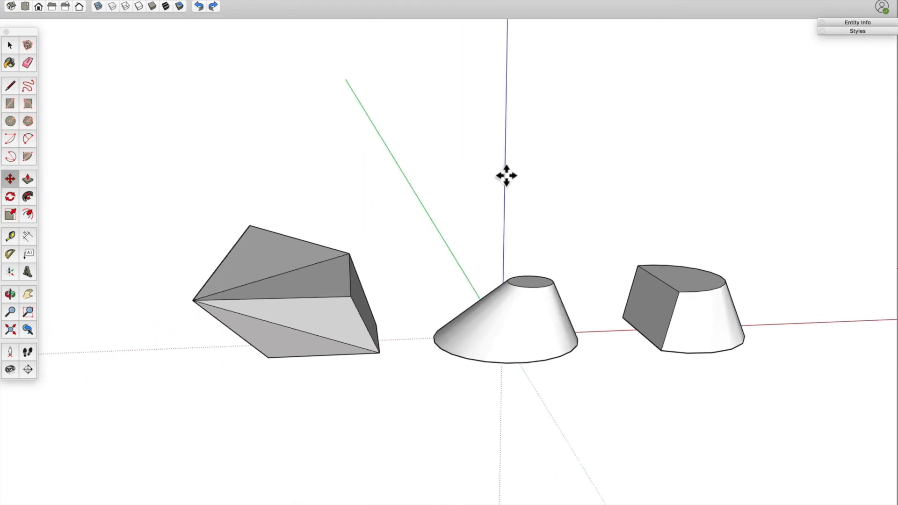